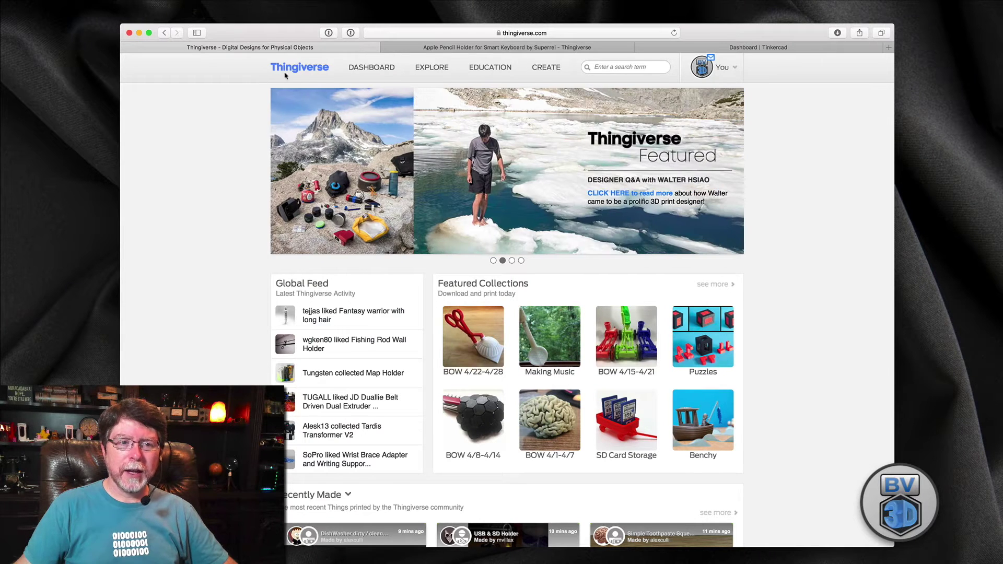
Download Apple_Pencil_Clip_for_Smart_Keyboard_v2.stl from the holder page's Thing Files list.
{"action": "key", "text": "super+w"}
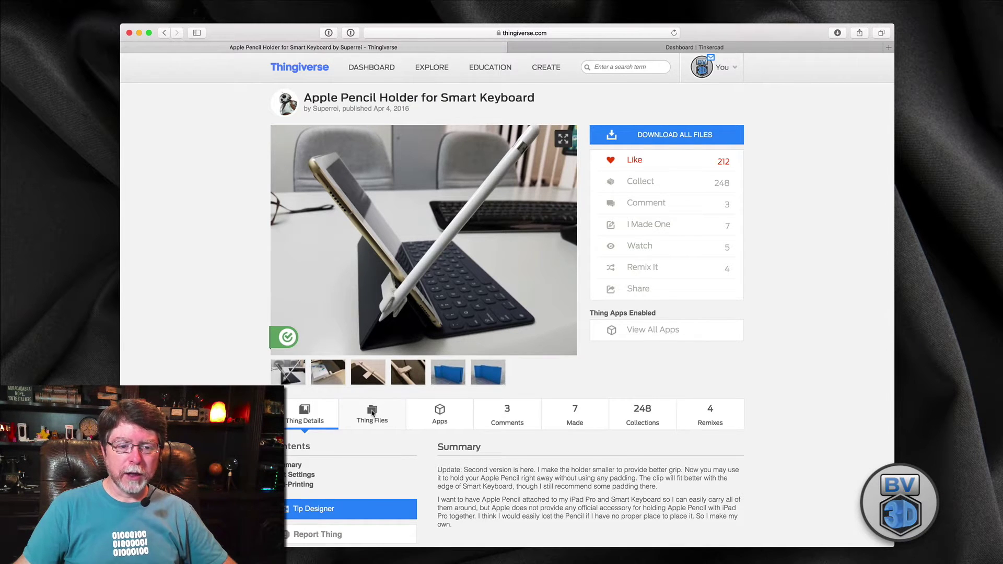
{"action": "left_click", "coordinate": [372, 414]}
{"action": "scroll", "coordinate": [339, 481], "scroll_direction": "down", "scroll_amount": 2}
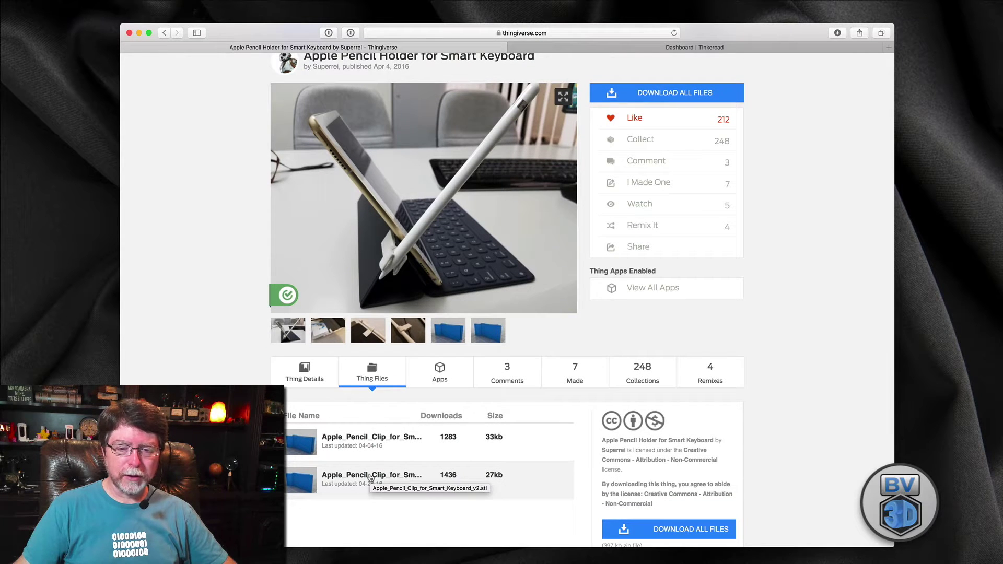
{"action": "left_click", "coordinate": [370, 476]}
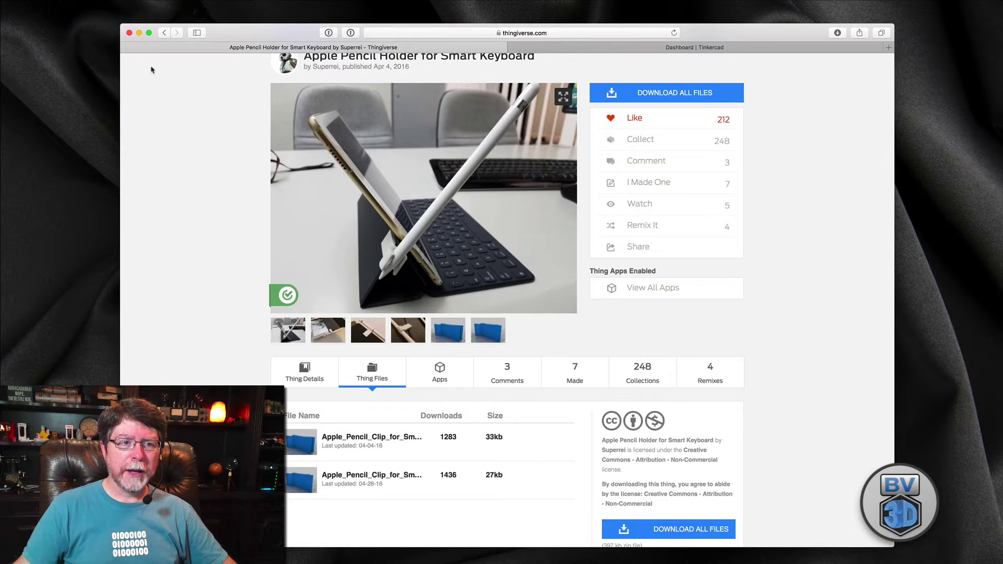
Start a new 3D design from the Tinkercad dashboard's Create menu.
{"action": "left_click", "coordinate": [608, 52]}
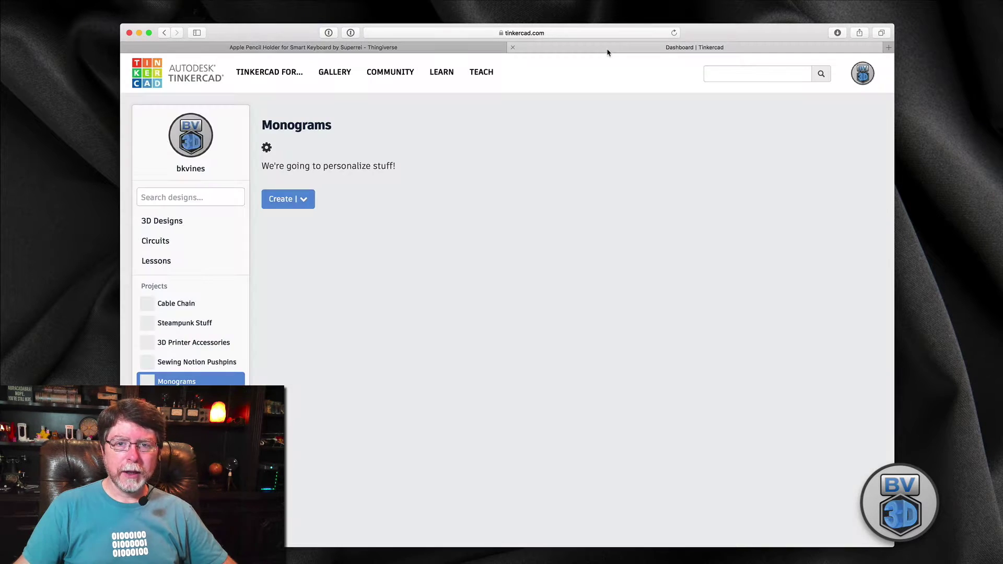
{"action": "left_click", "coordinate": [303, 200]}
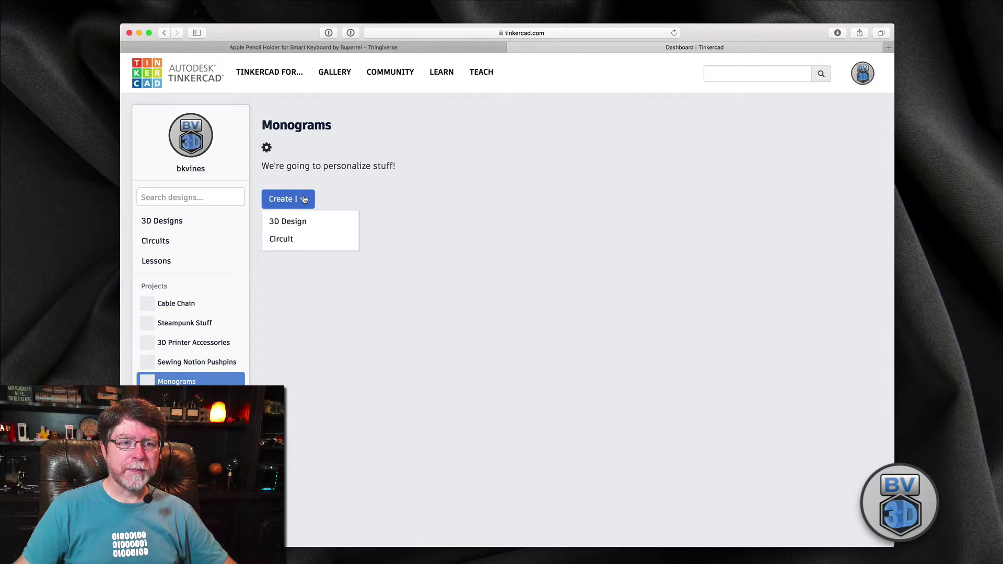
{"action": "left_click", "coordinate": [288, 223]}
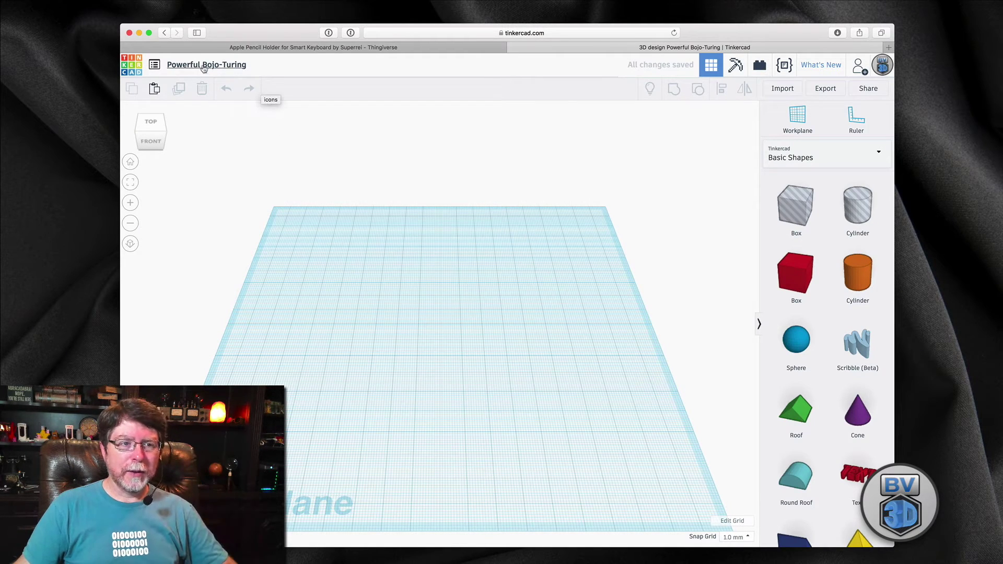
Rename the design to 'Monogrammed Apple Pencil Clip'.
{"action": "left_click", "coordinate": [243, 65]}
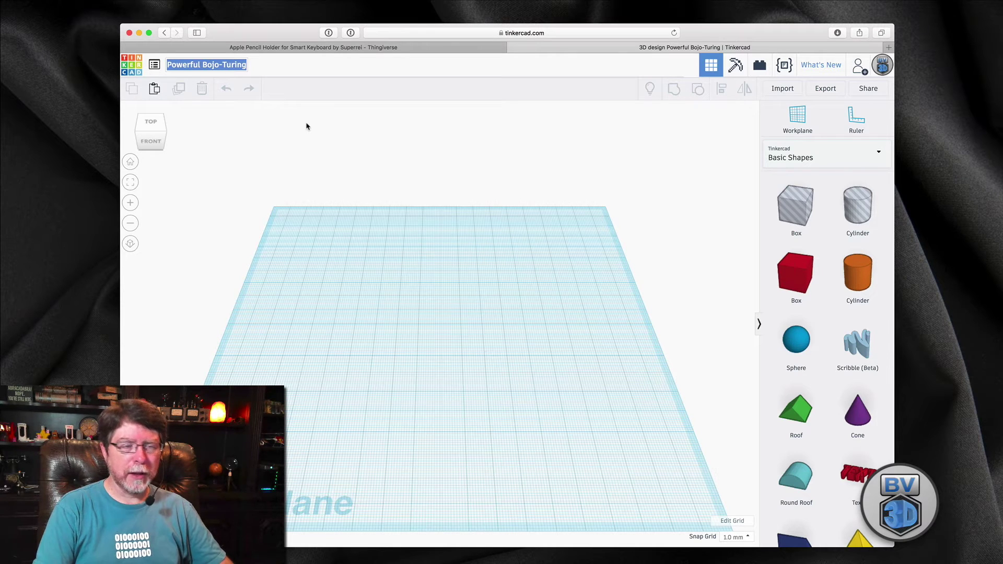
{"action": "type", "text": "A"}
{"action": "key", "text": "BackSpace"}
{"action": "type", "text": "Mono"}
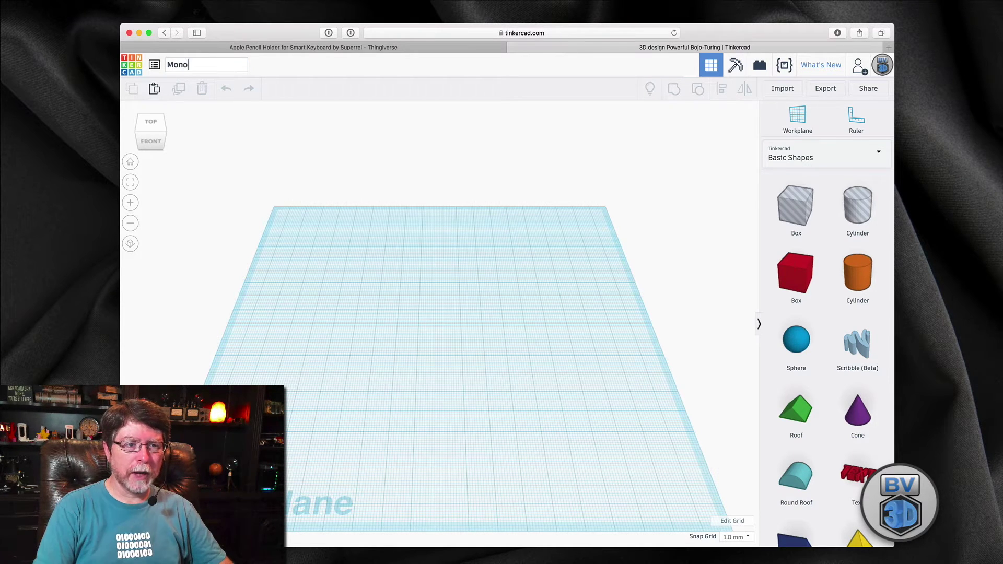
{"action": "type", "text": "grammed Apple Pe"}
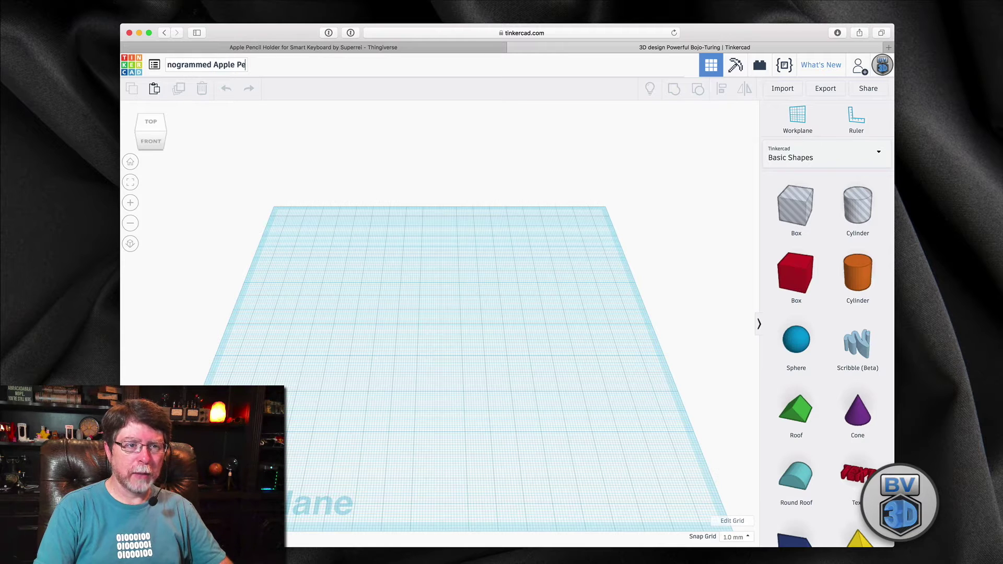
{"action": "type", "text": "ncil Clip"}
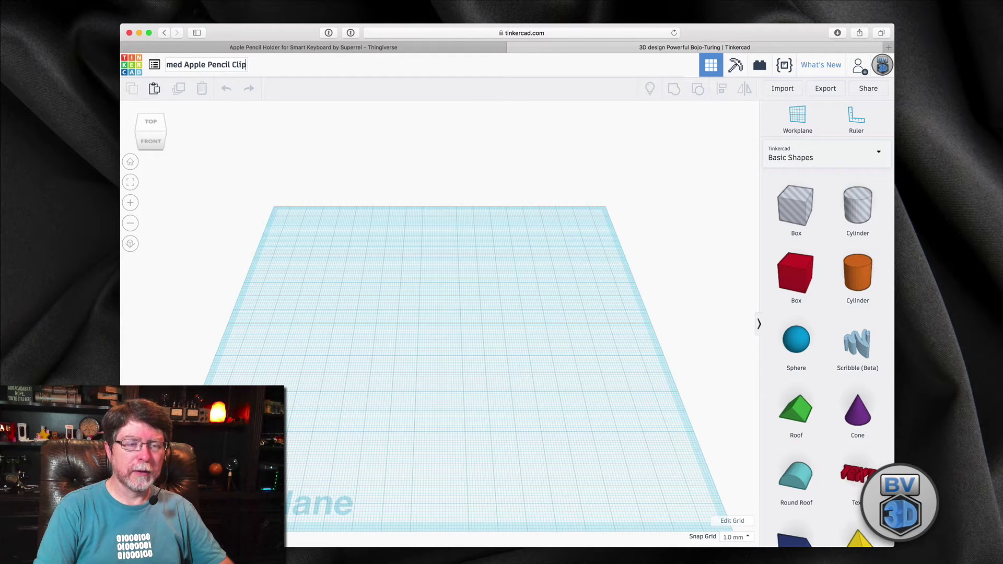
{"action": "key", "text": "Return"}
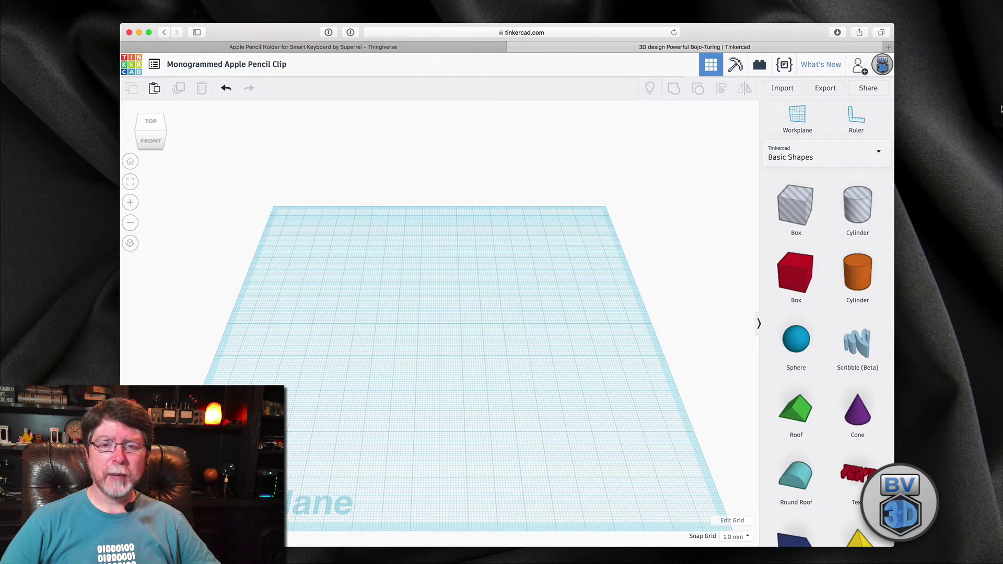
{"action": "left_click", "coordinate": [783, 88]}
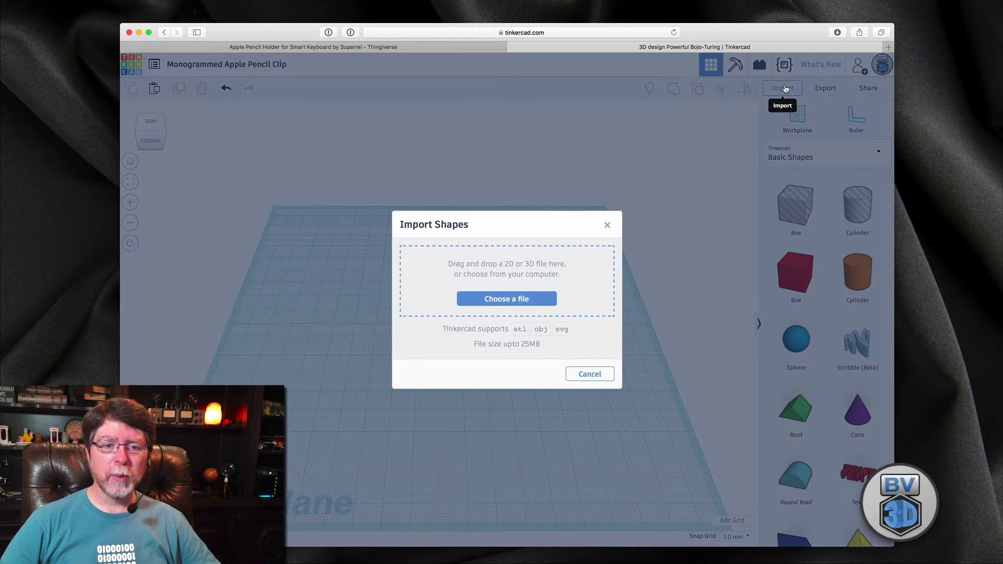
Import the v2 Apple Pencil clip STL at 100 scale and orbit to inspect it.
{"action": "left_click", "coordinate": [506, 307]}
{"action": "double_click", "coordinate": [469, 88]}
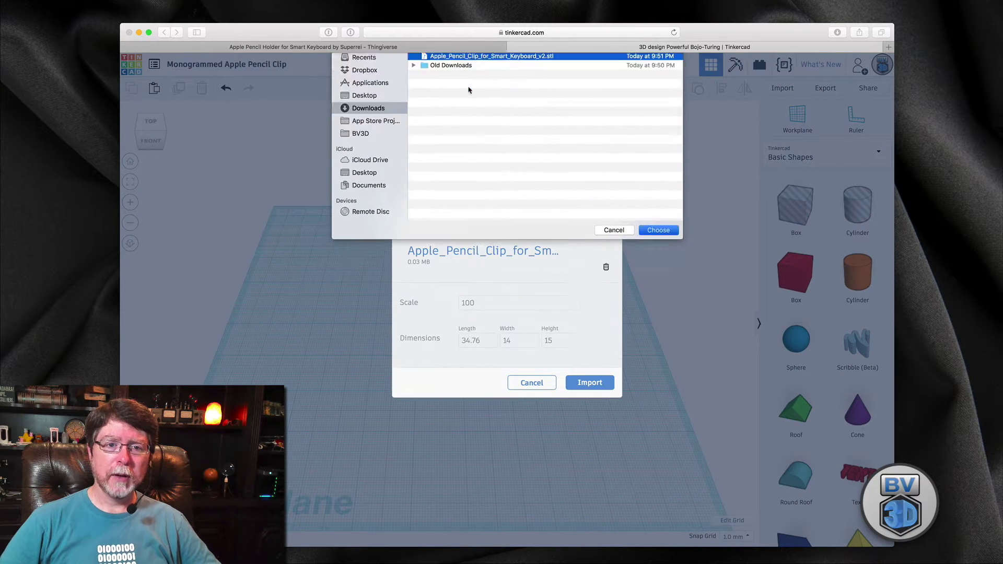
{"action": "left_click", "coordinate": [596, 388]}
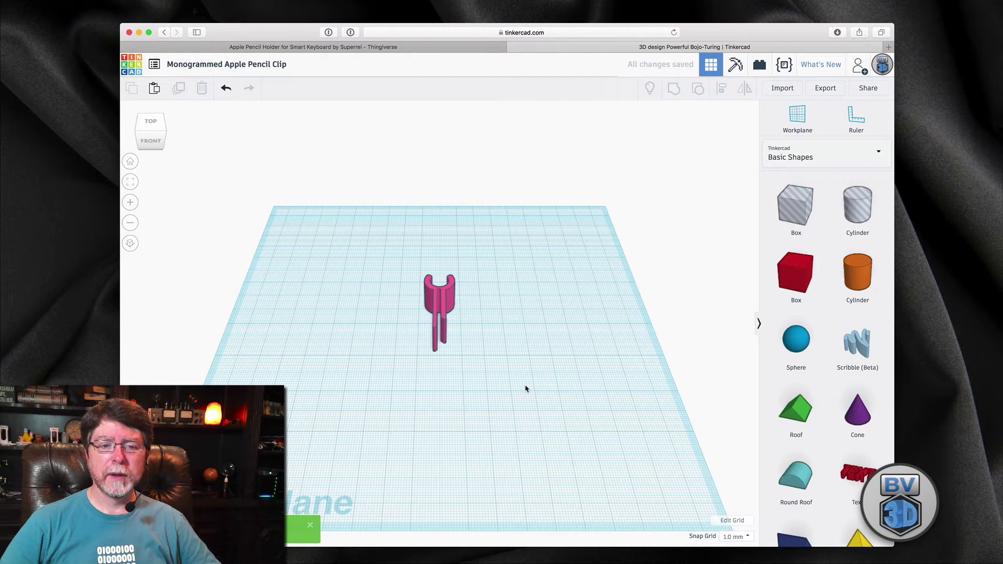
{"action": "right_click_drag", "start_coordinate": [541, 359], "coordinate": [428, 366]}
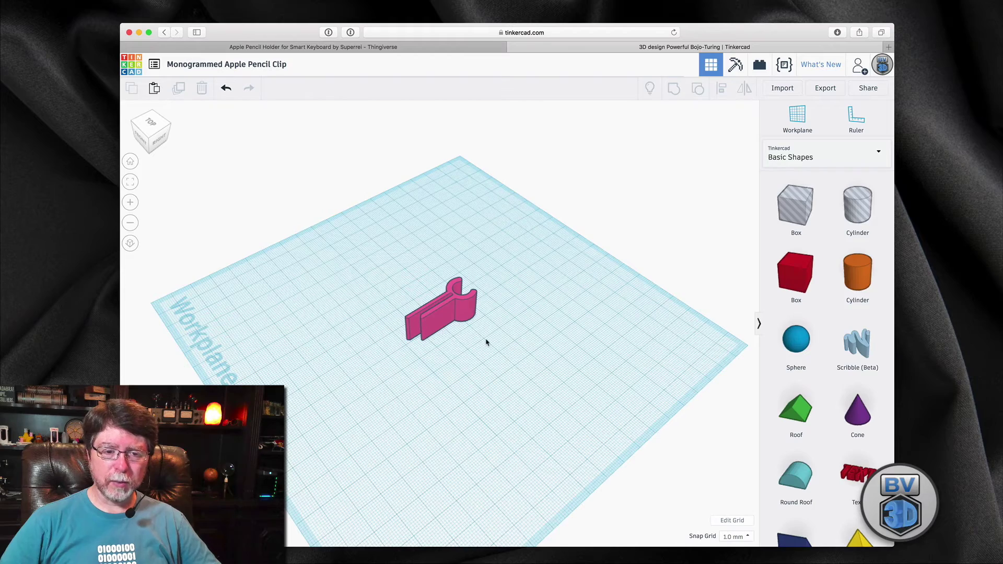
{"action": "right_click_drag", "start_coordinate": [486, 342], "coordinate": [509, 342]}
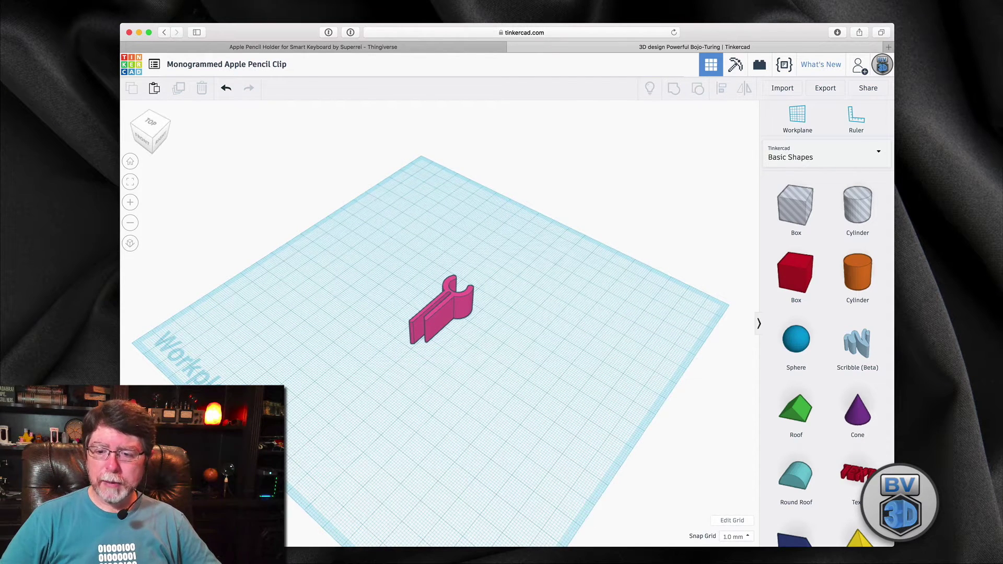
Add a text shape to the workplane and change its text to 'A'.
{"action": "left_click_drag", "start_coordinate": [858, 477], "coordinate": [514, 387]}
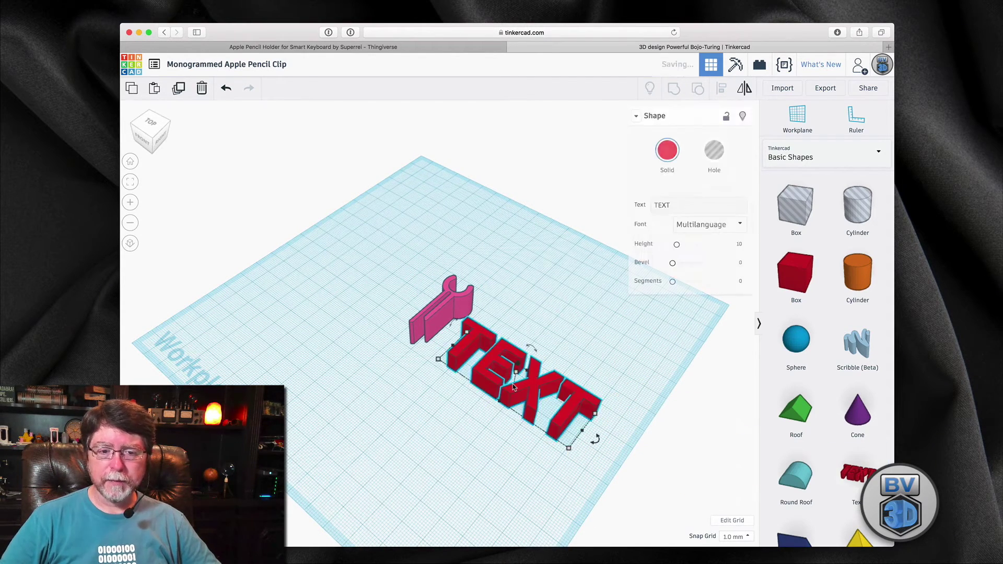
{"action": "double_click", "coordinate": [664, 205]}
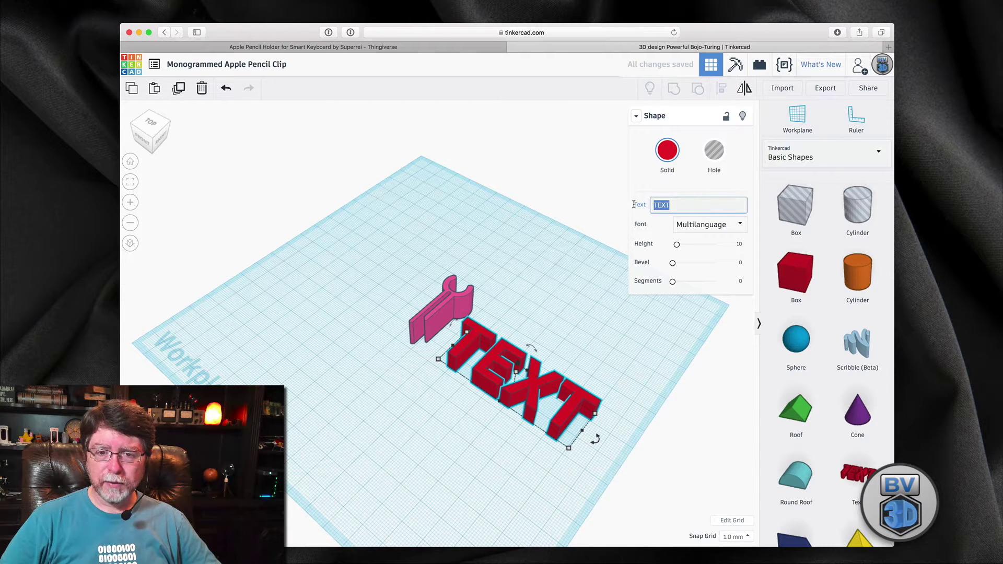
{"action": "type", "text": "A"}
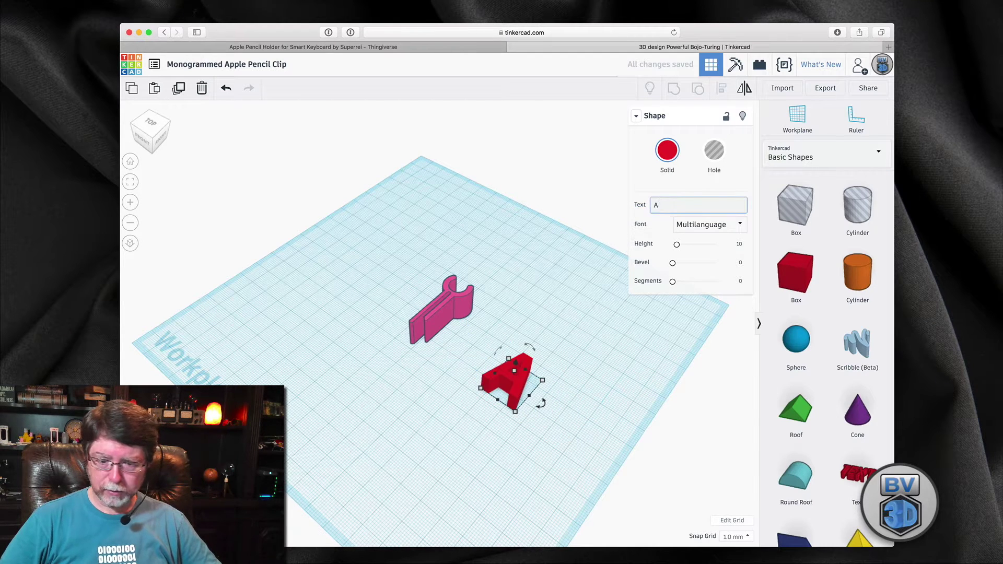
{"action": "left_click", "coordinate": [601, 283]}
Move the letter A next to the pink clip.
{"action": "right_click_drag", "start_coordinate": [493, 355], "coordinate": [533, 362]}
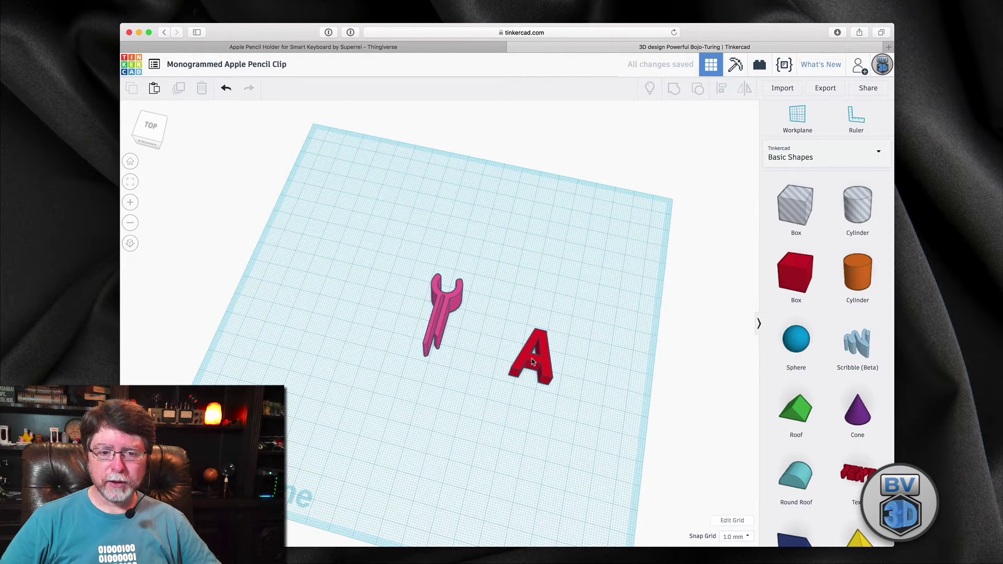
{"action": "left_click_drag", "start_coordinate": [533, 362], "coordinate": [493, 340]}
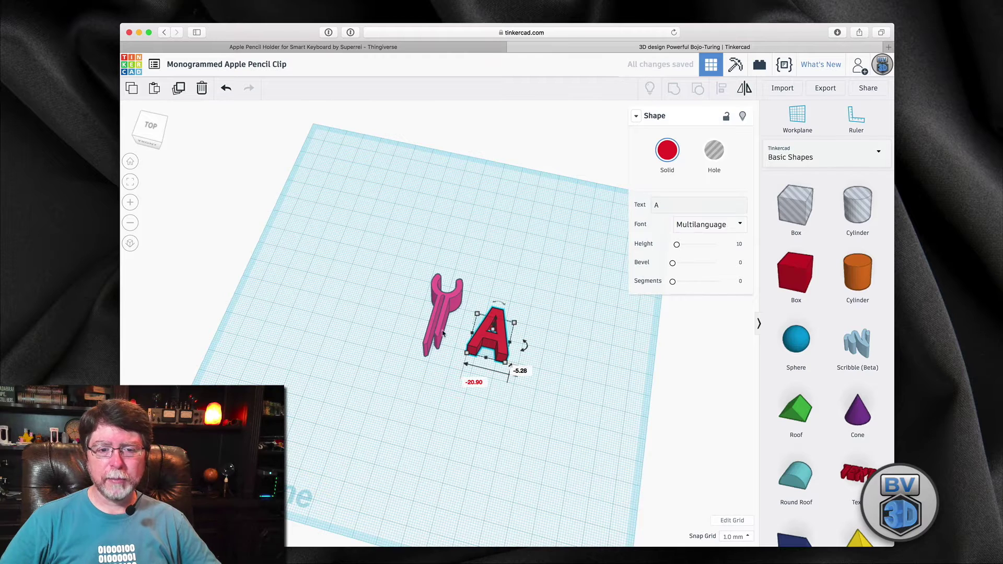
{"action": "right_click_drag", "start_coordinate": [525, 345], "coordinate": [531, 299]}
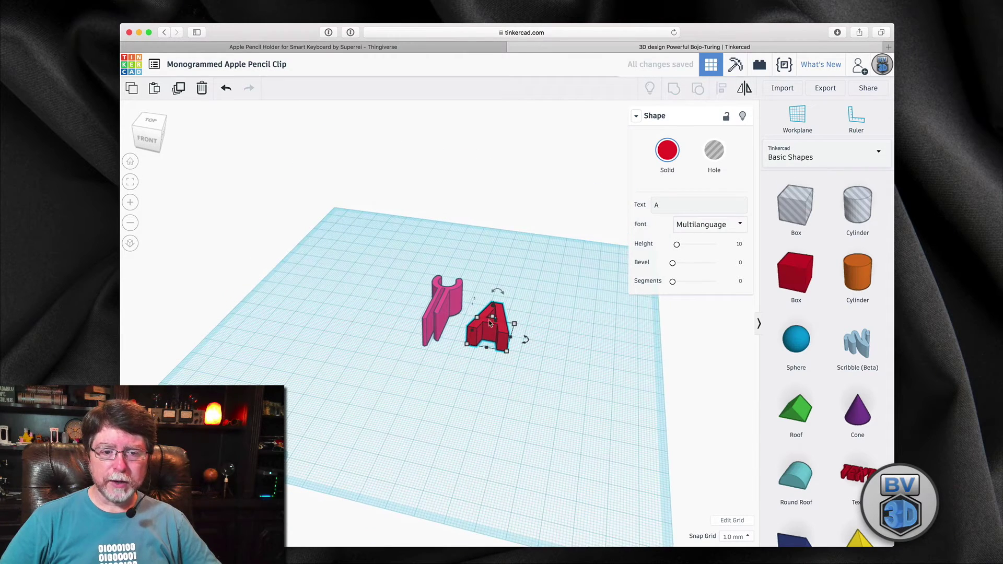
{"action": "mouse_move", "coordinate": [494, 319]}
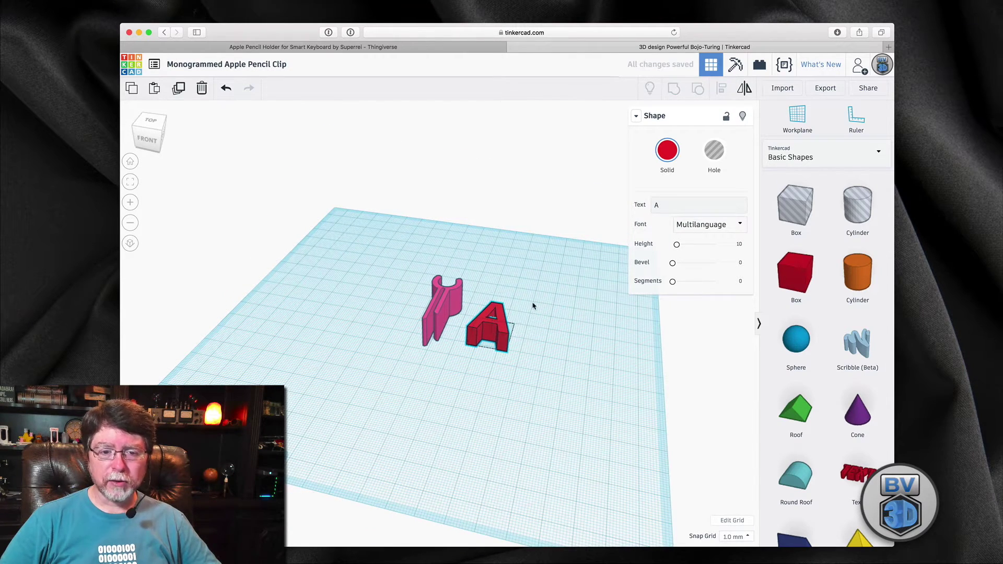
{"action": "right_click_drag", "start_coordinate": [530, 308], "coordinate": [530, 353]}
{"action": "left_click", "coordinate": [573, 308]}
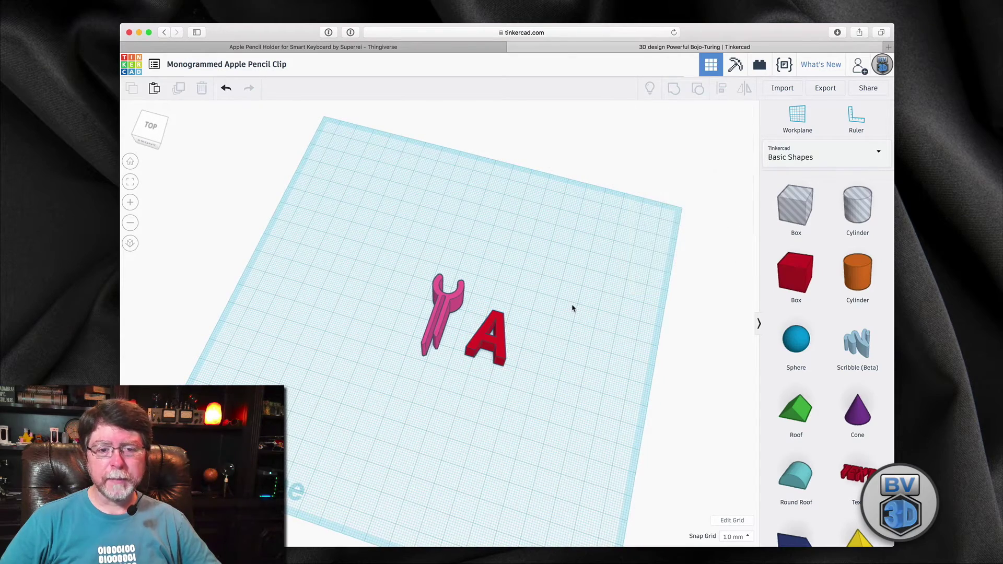
{"action": "right_click_drag", "start_coordinate": [564, 313], "coordinate": [490, 291]}
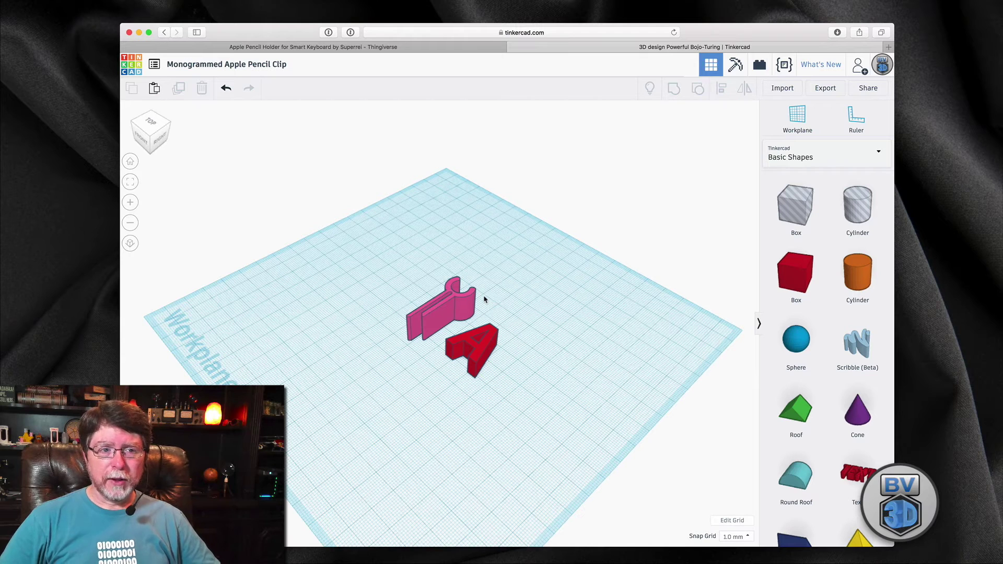
Group the clip with the A, then undo the grouping and reselect the red A.
{"action": "left_click", "coordinate": [452, 323]}
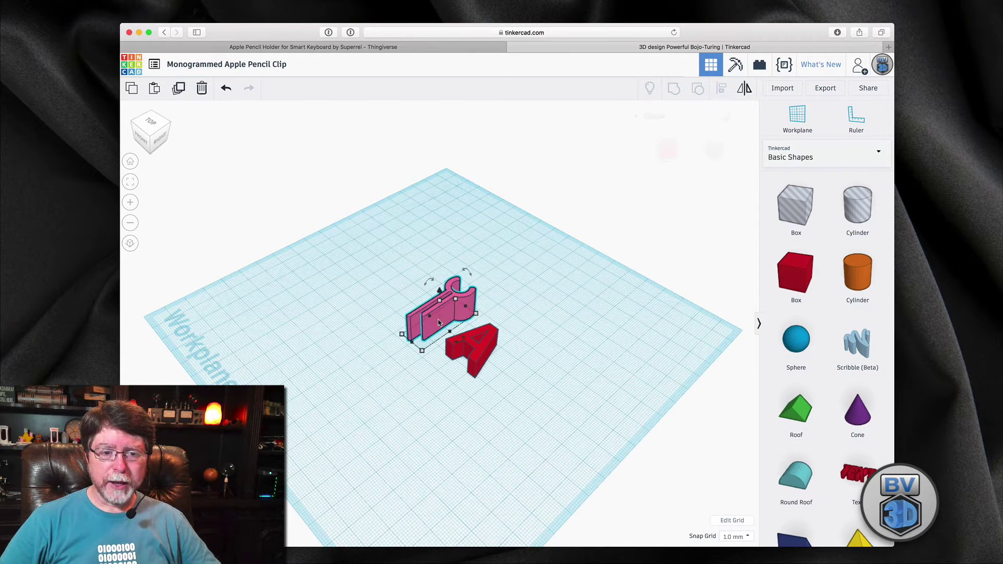
{"action": "left_click", "coordinate": [472, 346], "text": "shift"}
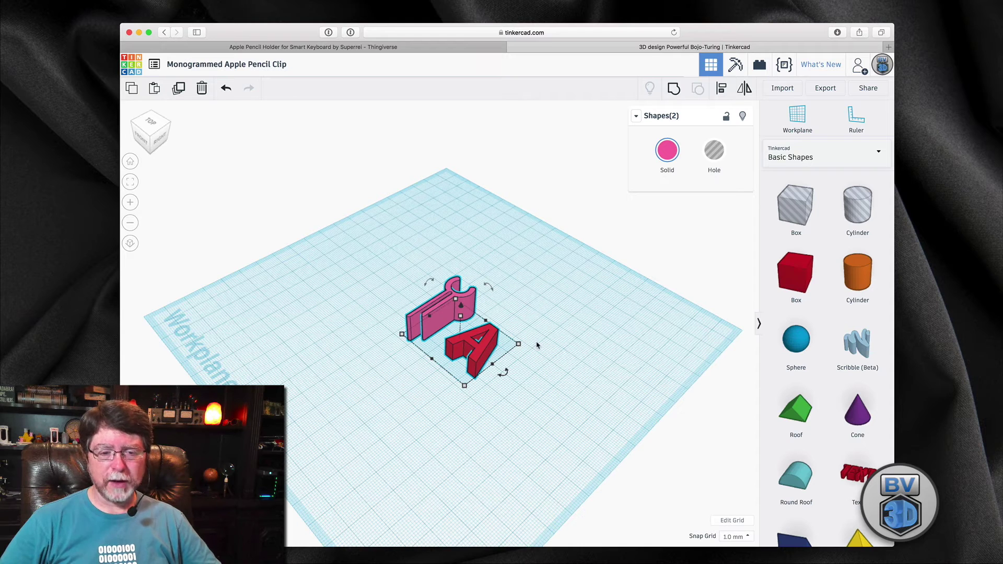
{"action": "left_click", "coordinate": [673, 87]}
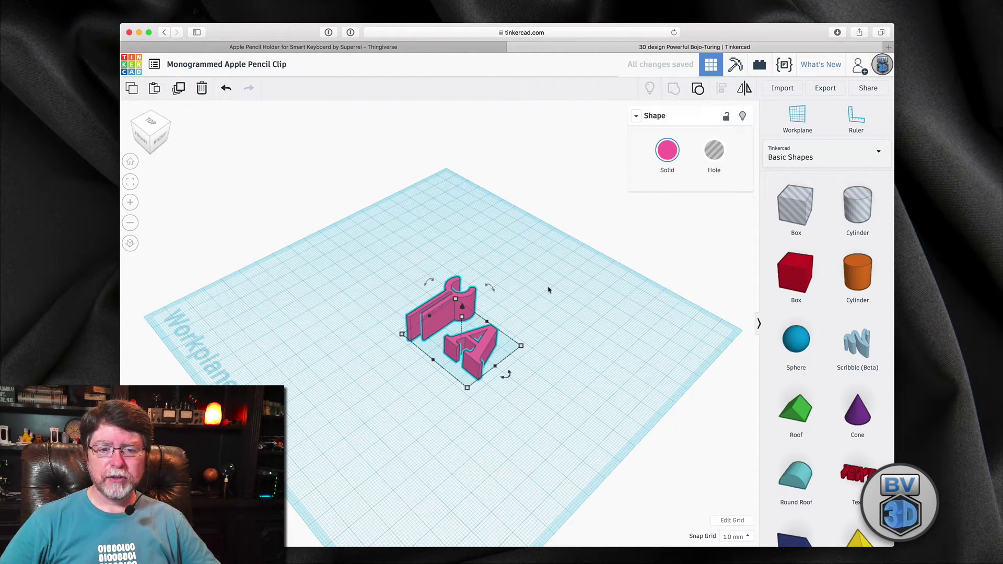
{"action": "left_click", "coordinate": [529, 313]}
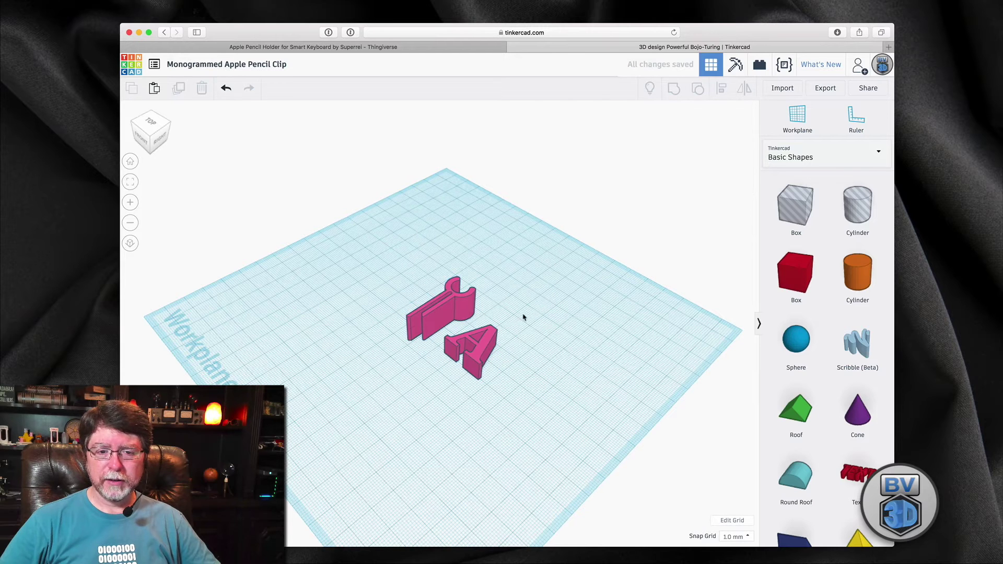
{"action": "left_click", "coordinate": [481, 356]}
{"action": "key", "text": "super+z"}
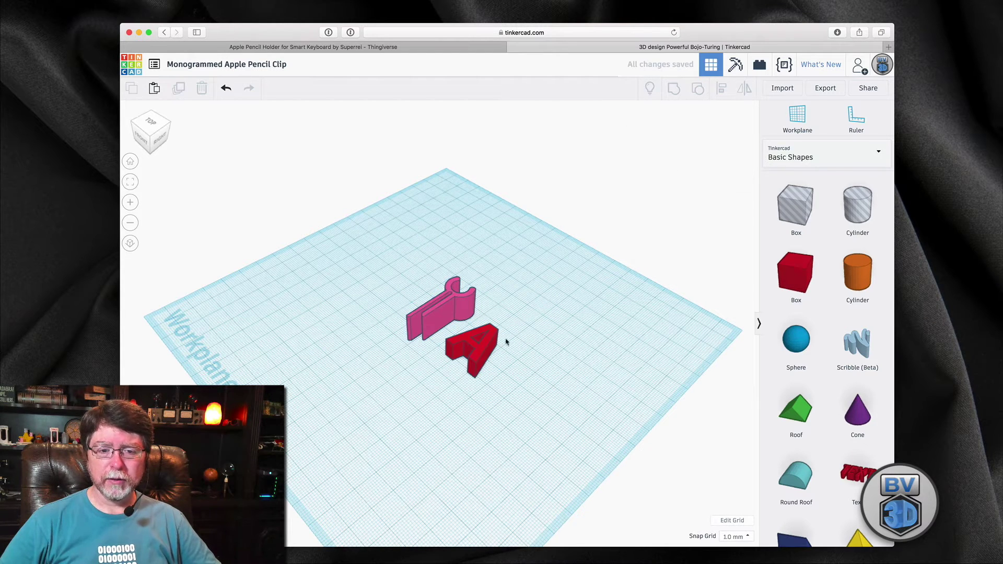
{"action": "left_click", "coordinate": [489, 345]}
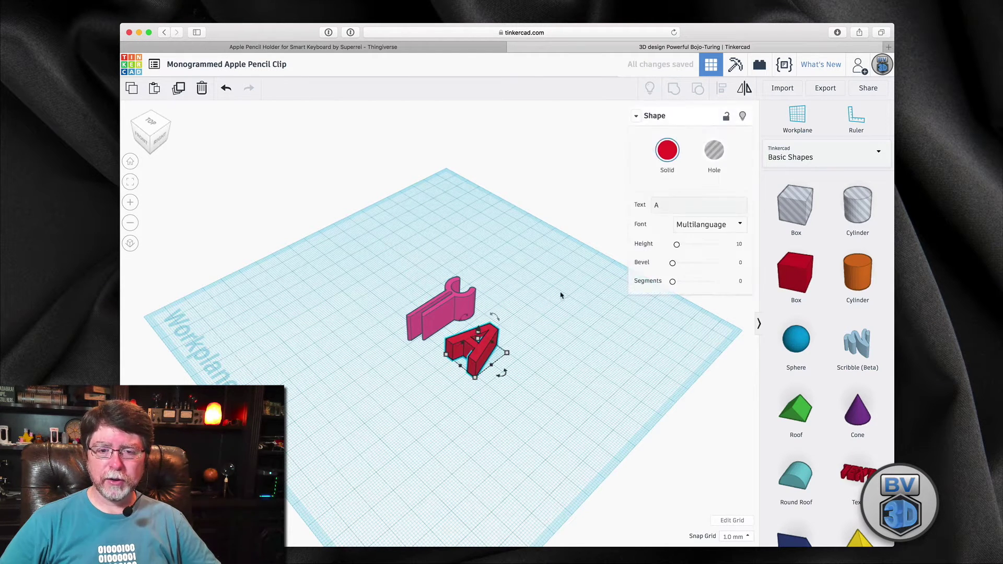
Set the A's font to Serif and its height to 2.
{"action": "left_click", "coordinate": [684, 224]}
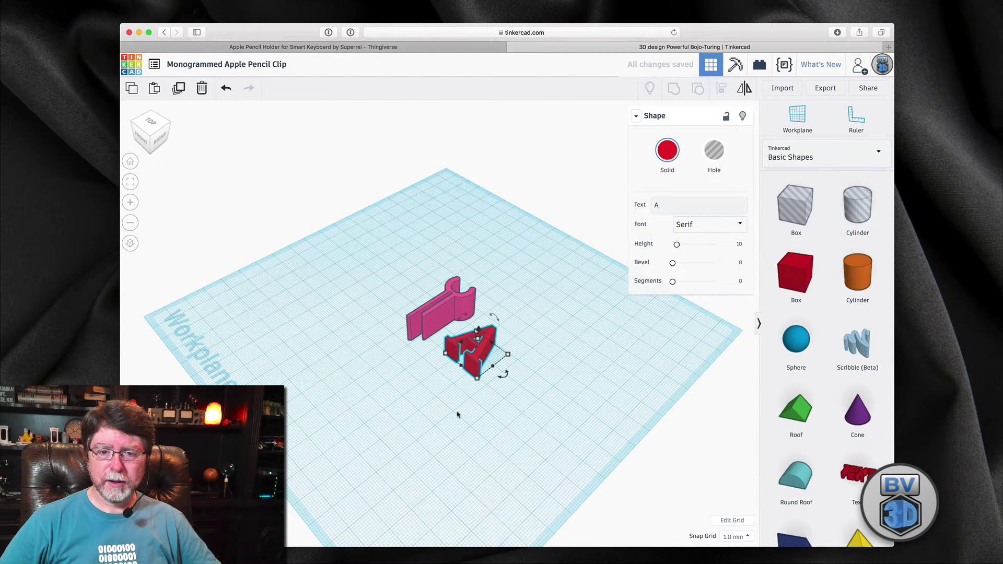
{"action": "right_click_drag", "start_coordinate": [439, 405], "coordinate": [497, 397]}
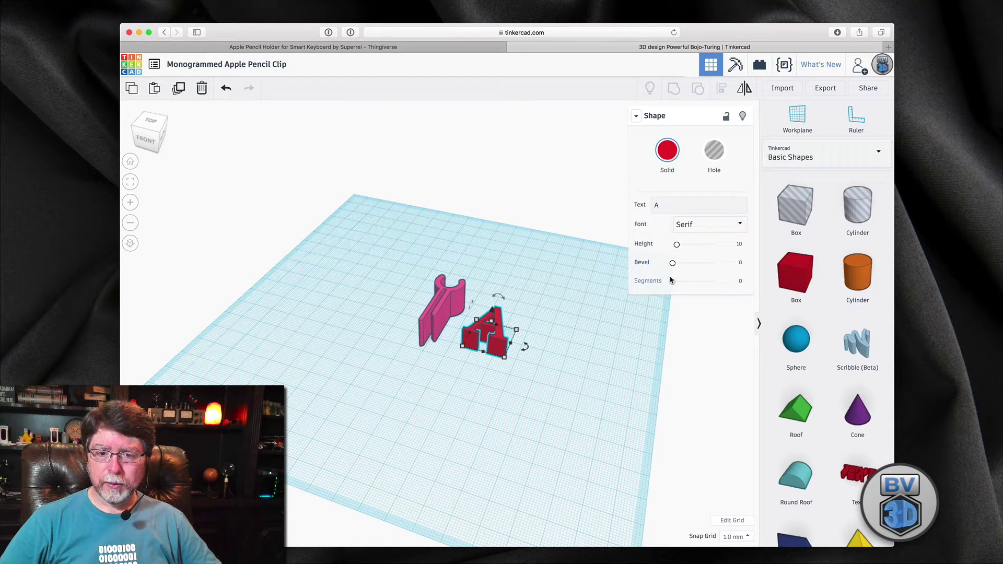
{"action": "left_click", "coordinate": [738, 244]}
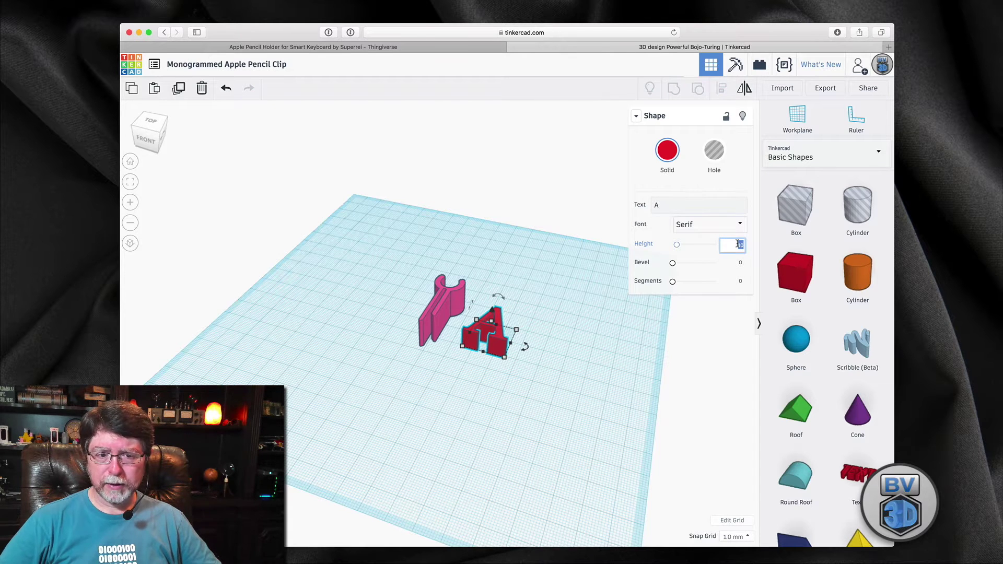
{"action": "key", "text": "Return"}
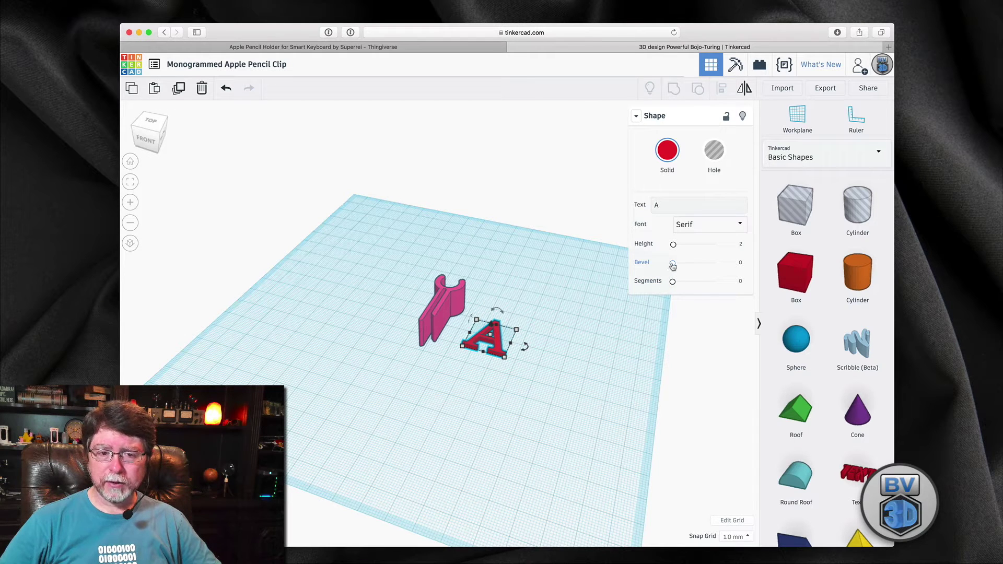
Give the A a 0.7 bevel with 1 segment.
{"action": "left_click_drag", "start_coordinate": [673, 266], "coordinate": [680, 264]}
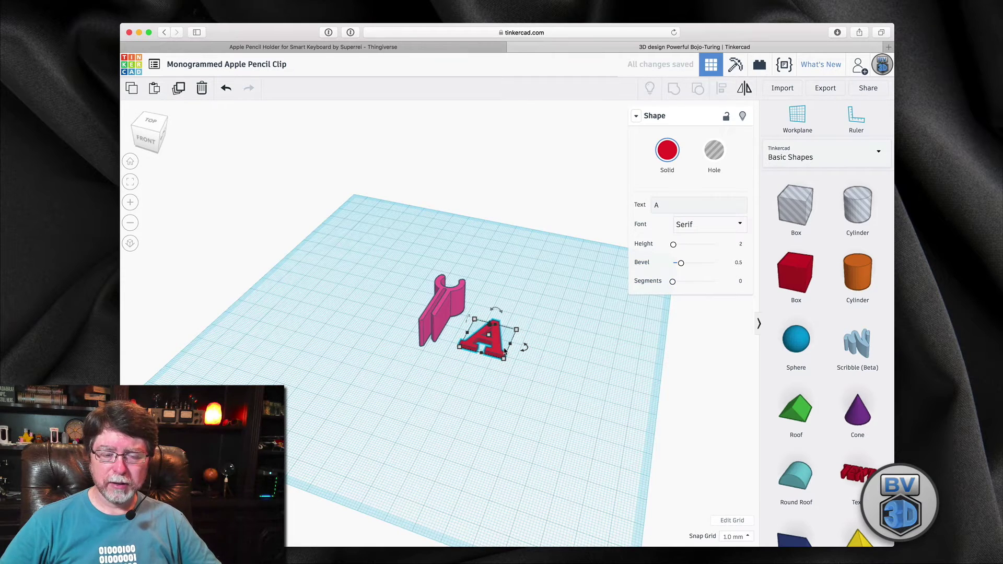
{"action": "scroll", "coordinate": [504, 352], "scroll_direction": "up", "scroll_amount": 6}
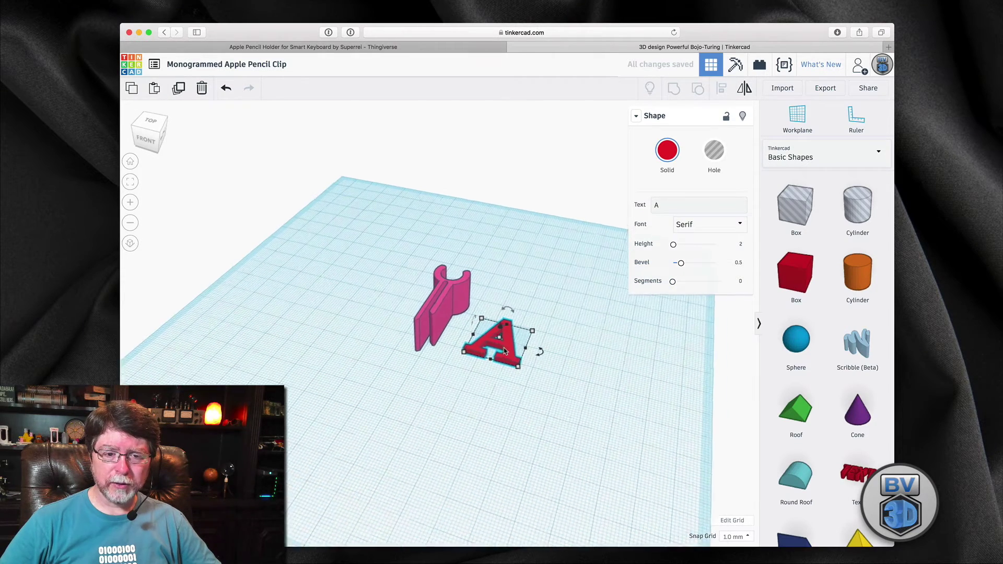
{"action": "scroll", "coordinate": [504, 352], "scroll_direction": "up", "scroll_amount": 1}
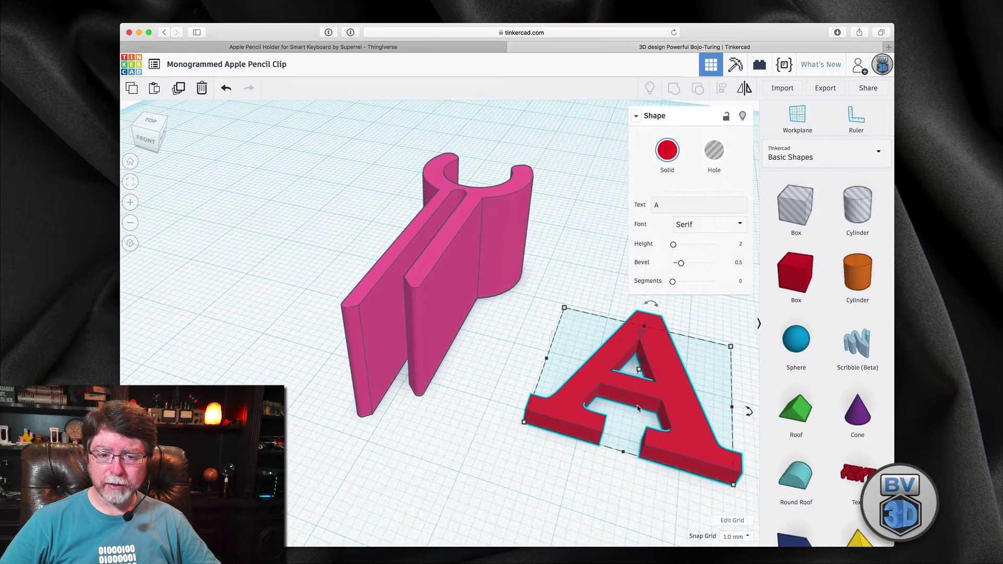
{"action": "mouse_move", "coordinate": [681, 263]}
{"action": "left_mouse_down"}
{"action": "mouse_move", "coordinate": [708, 263]}
{"action": "mouse_move", "coordinate": [685, 264]}
{"action": "left_mouse_up"}
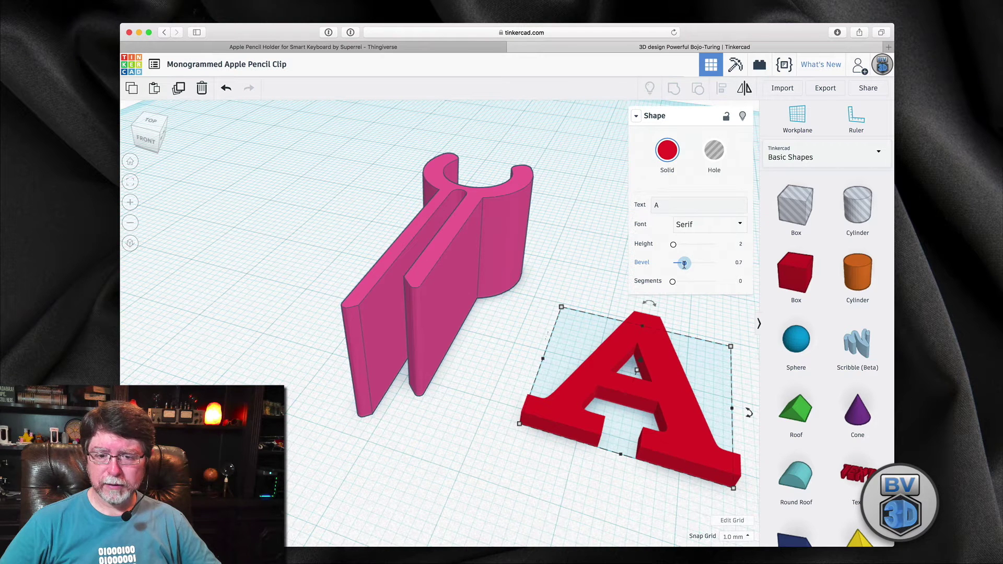
{"action": "mouse_move", "coordinate": [672, 282]}
{"action": "left_mouse_down"}
{"action": "mouse_move", "coordinate": [715, 282]}
{"action": "mouse_move", "coordinate": [681, 282]}
{"action": "left_mouse_up"}
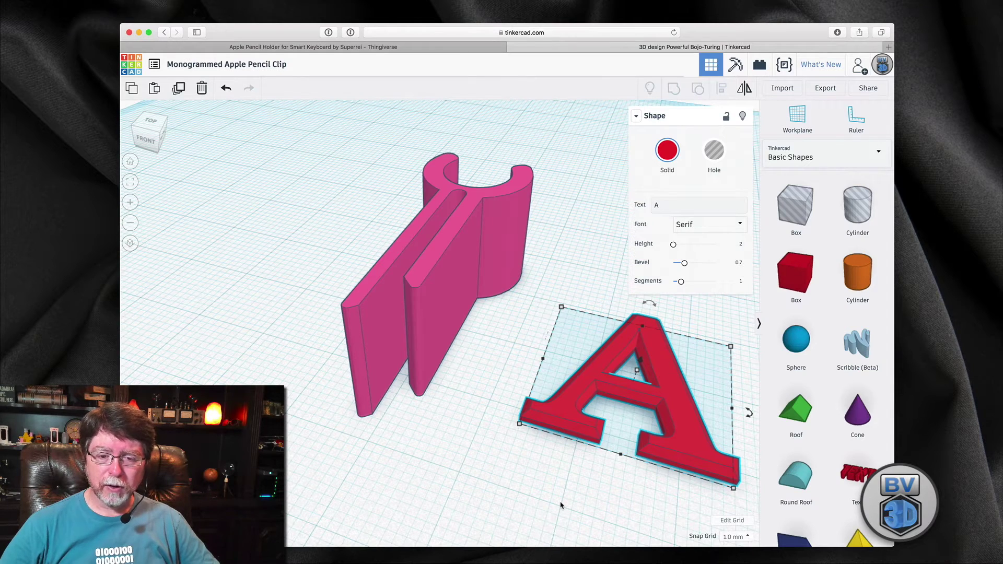
{"action": "right_click_drag", "start_coordinate": [560, 505], "coordinate": [582, 441]}
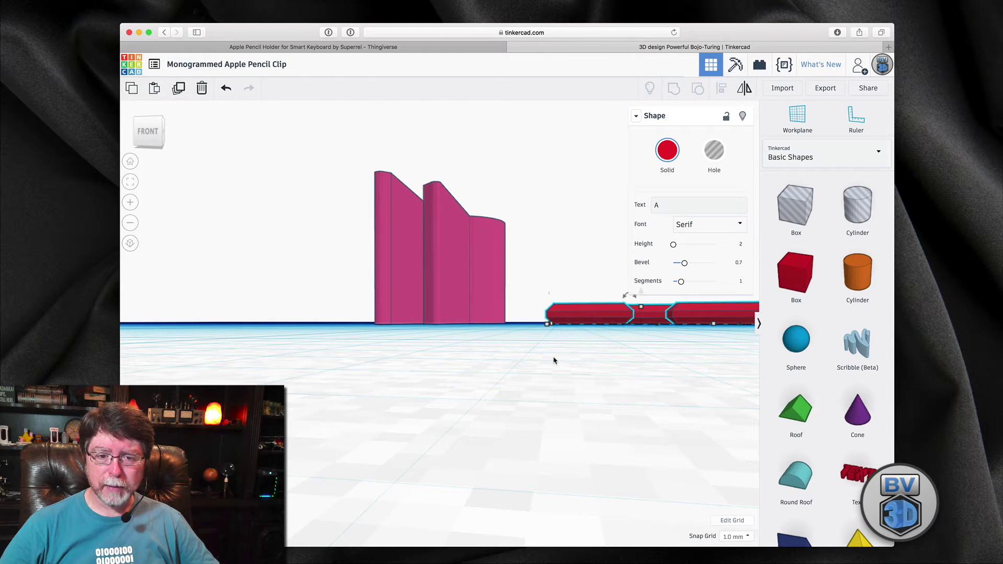
{"action": "right_click_drag", "start_coordinate": [554, 360], "coordinate": [579, 380]}
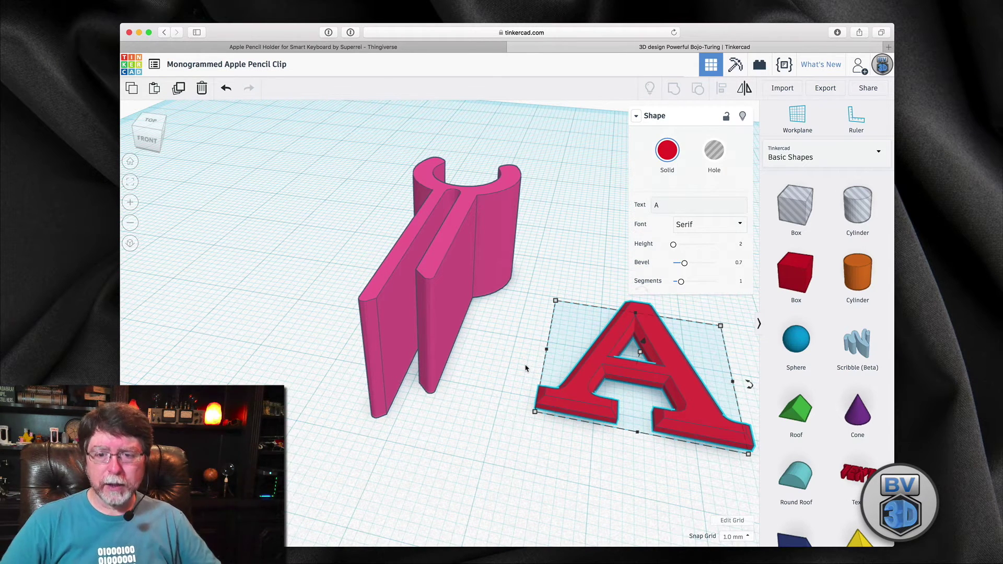
Rotate the A 90° upright, lift it off the workplane and move it onto the clip face.
{"action": "left_click", "coordinate": [592, 263]}
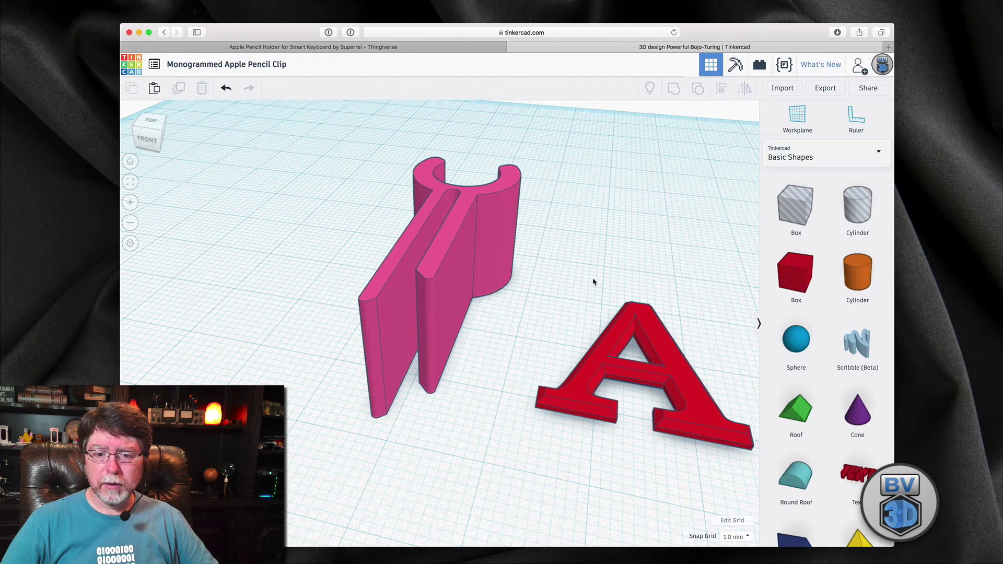
{"action": "left_click_drag", "start_coordinate": [597, 357], "coordinate": [533, 362]}
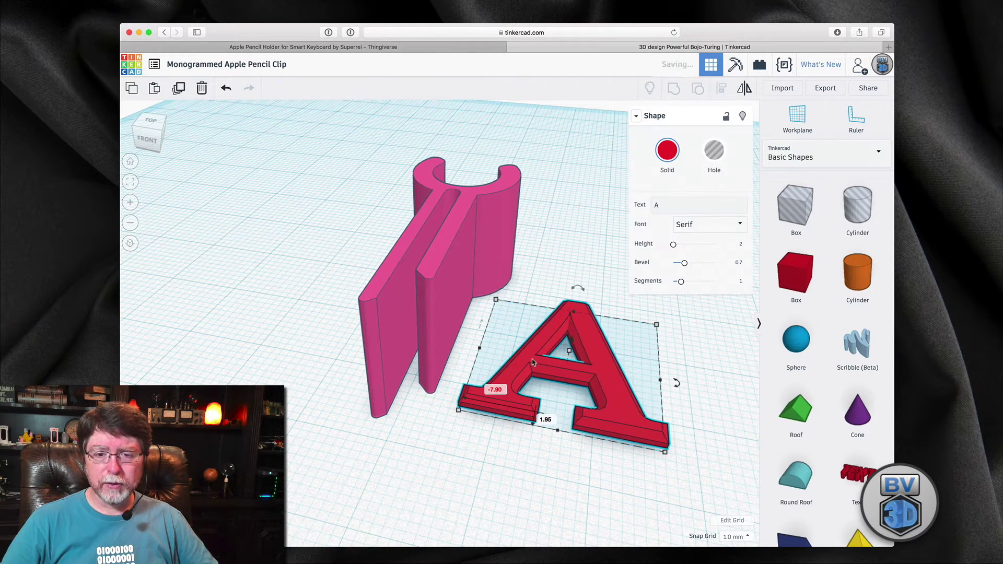
{"action": "left_click_drag", "start_coordinate": [578, 289], "coordinate": [630, 317]}
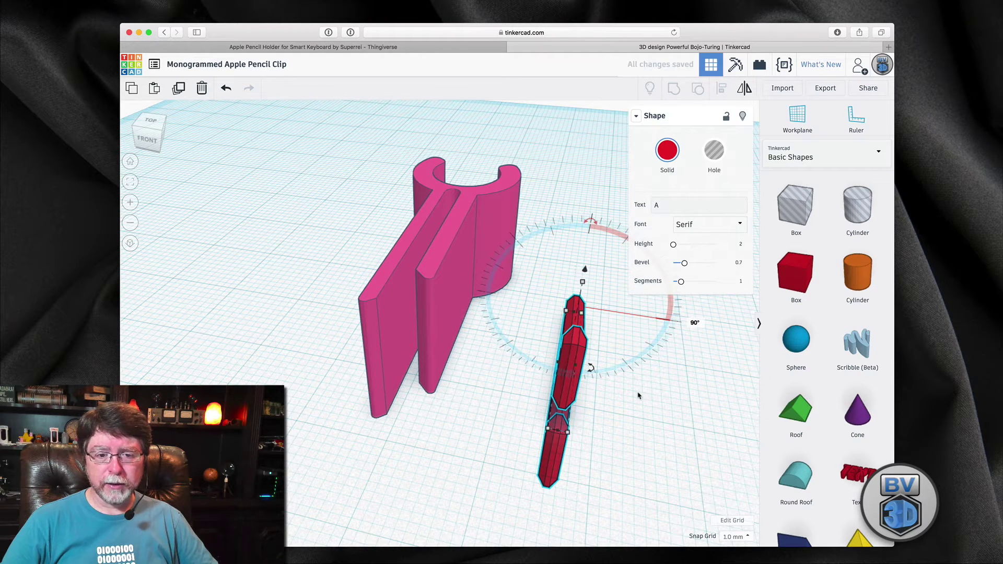
{"action": "right_click_drag", "start_coordinate": [664, 396], "coordinate": [494, 371]}
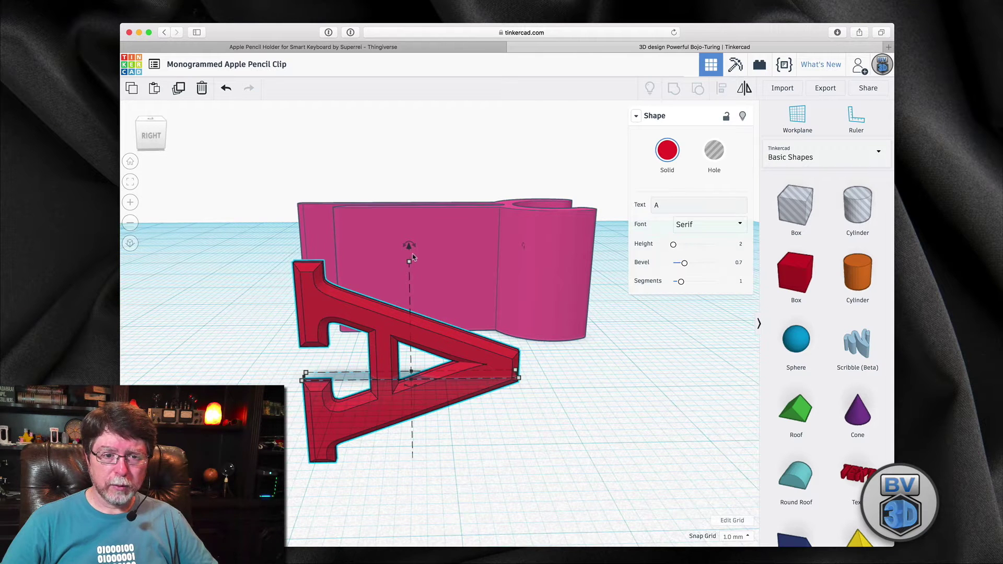
{"action": "left_click_drag", "start_coordinate": [409, 250], "coordinate": [416, 149]}
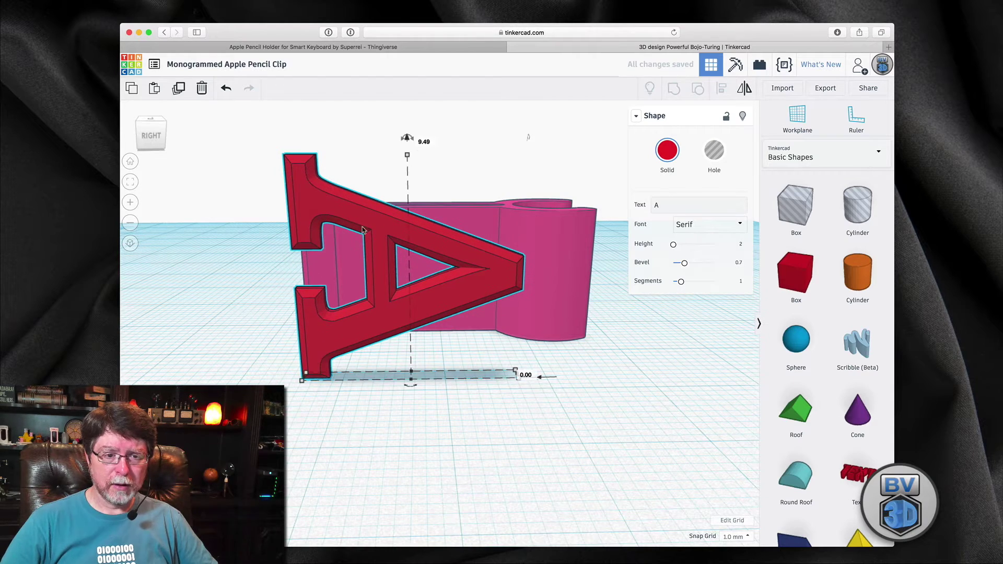
{"action": "right_click_drag", "start_coordinate": [258, 293], "coordinate": [385, 303]}
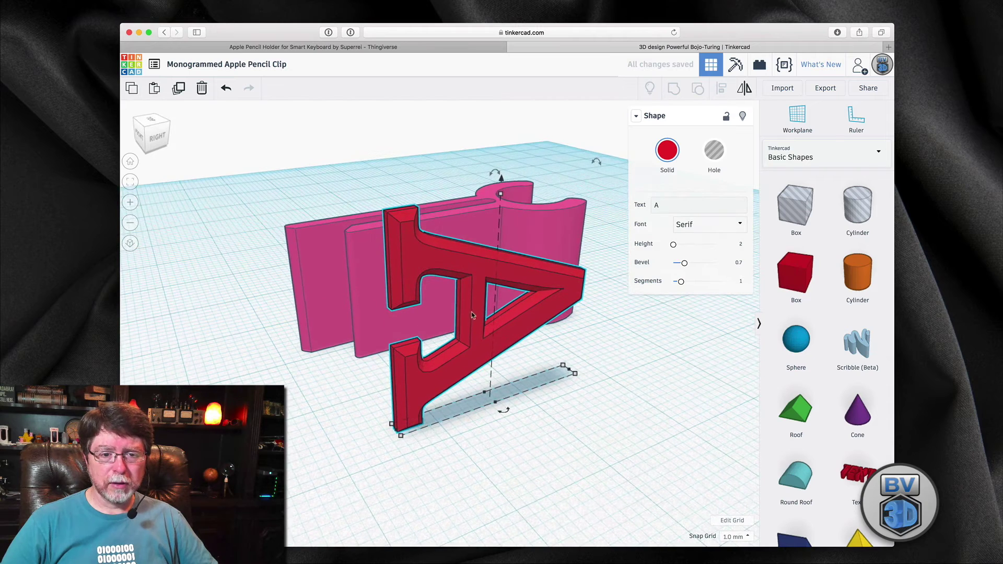
{"action": "left_click_drag", "start_coordinate": [472, 315], "coordinate": [432, 260]}
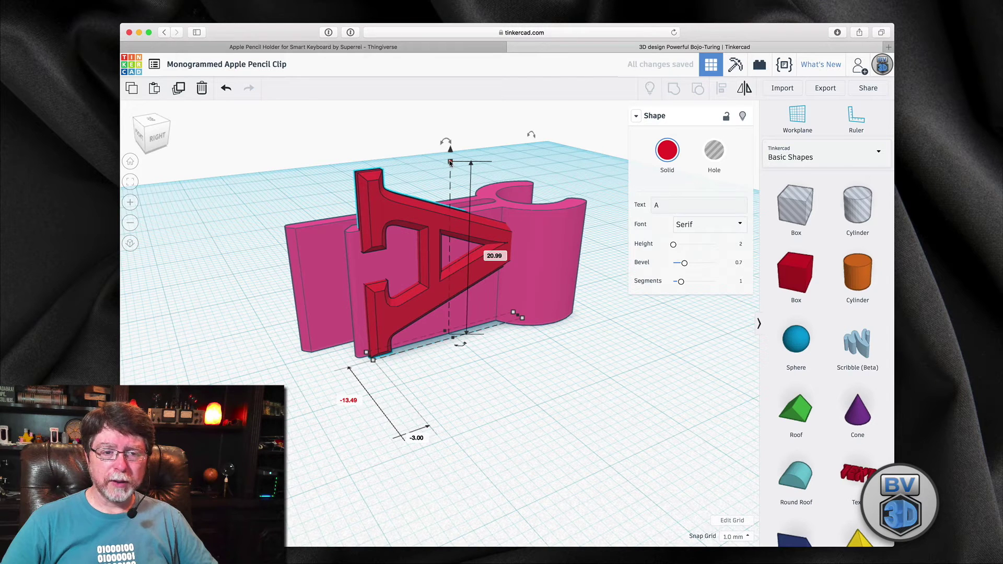
Resize the A to 13 mm tall and about 15 mm wide.
{"action": "left_click_drag", "start_coordinate": [451, 163], "coordinate": [454, 226]}
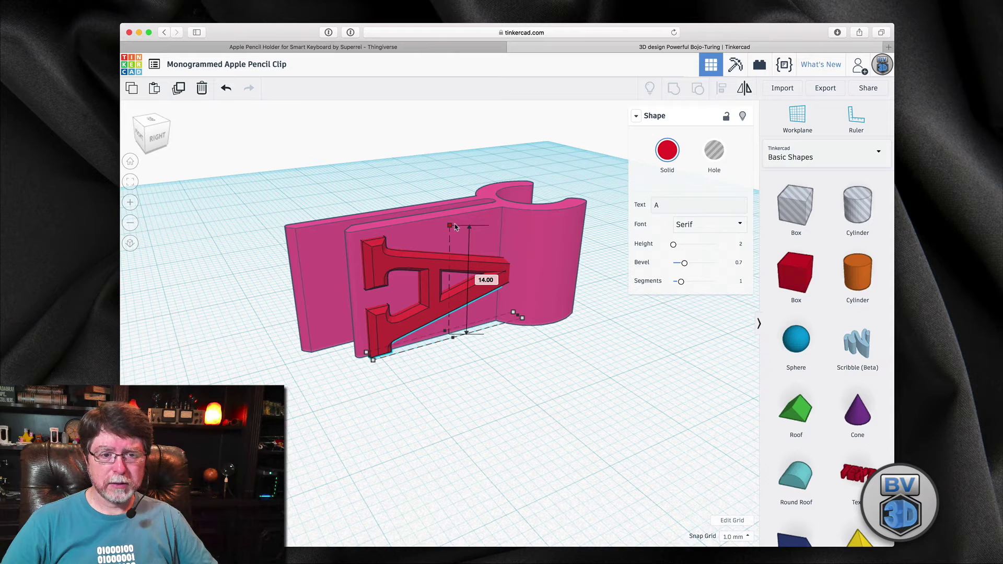
{"action": "left_click_drag", "start_coordinate": [456, 230], "coordinate": [456, 238]}
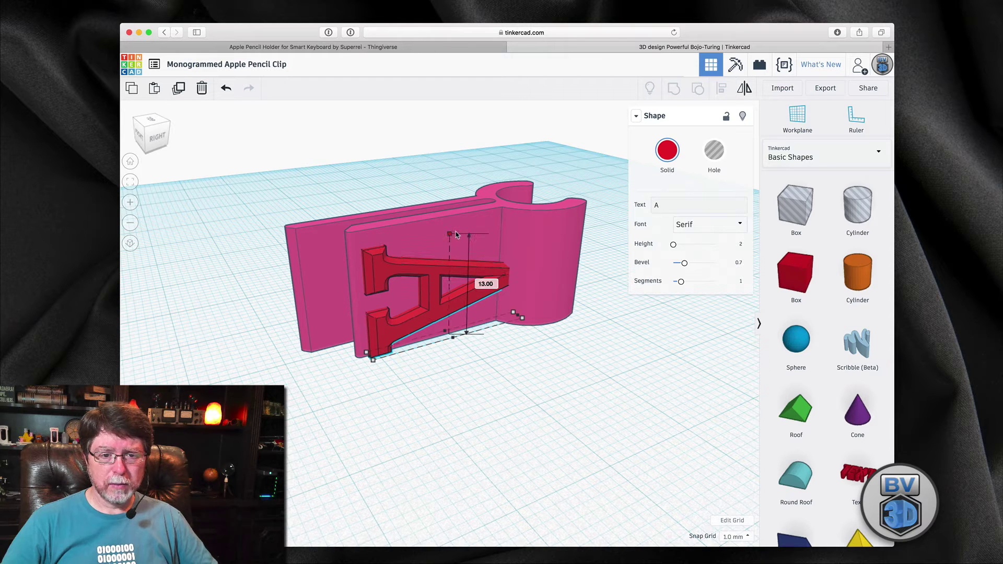
{"action": "left_click_drag", "start_coordinate": [519, 317], "coordinate": [423, 319]}
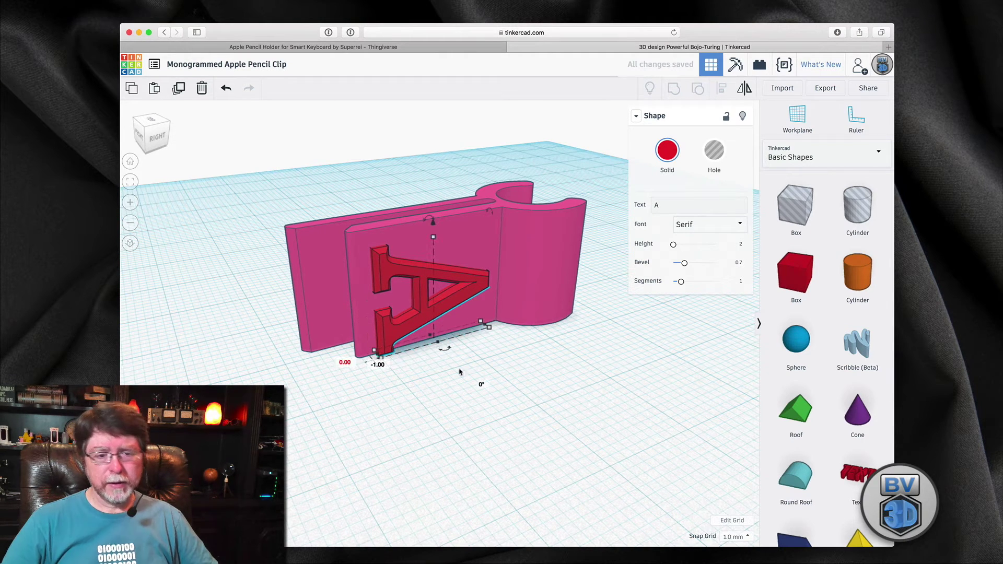
Select the clip and the A together and align them with the right-middle align handle.
{"action": "key", "text": "ctrl+Down"}
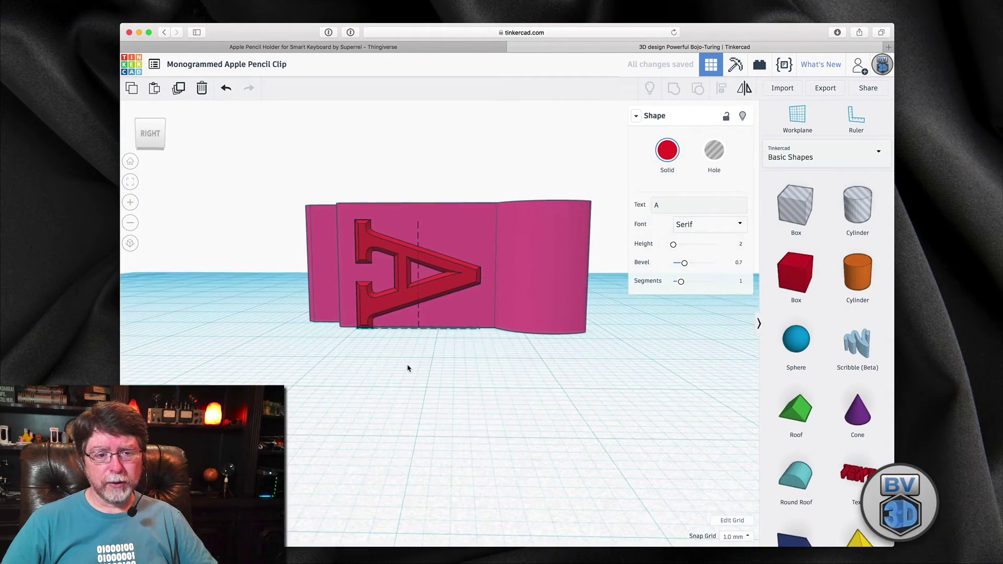
{"action": "key", "text": "ctrl+Up"}
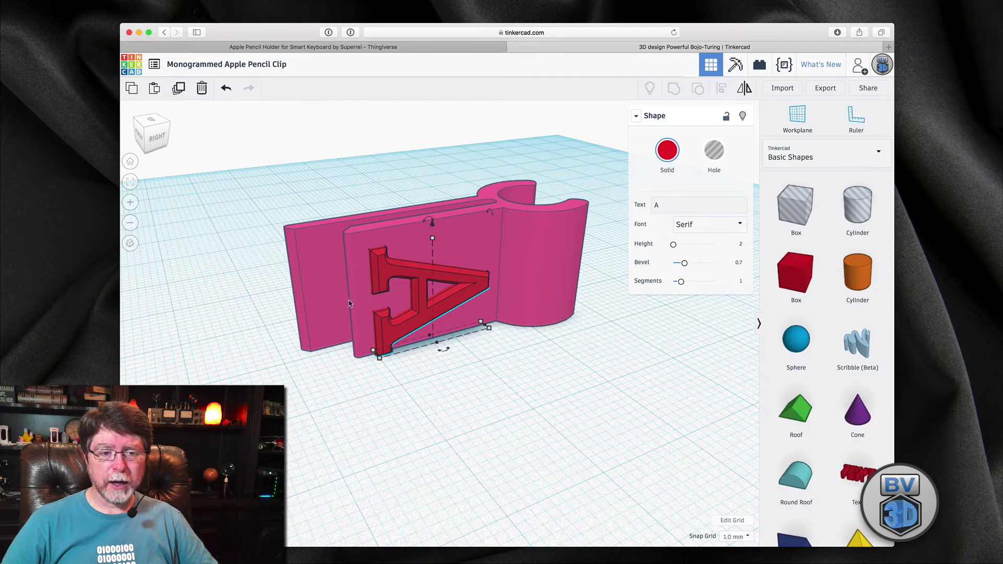
{"action": "left_click", "coordinate": [460, 369]}
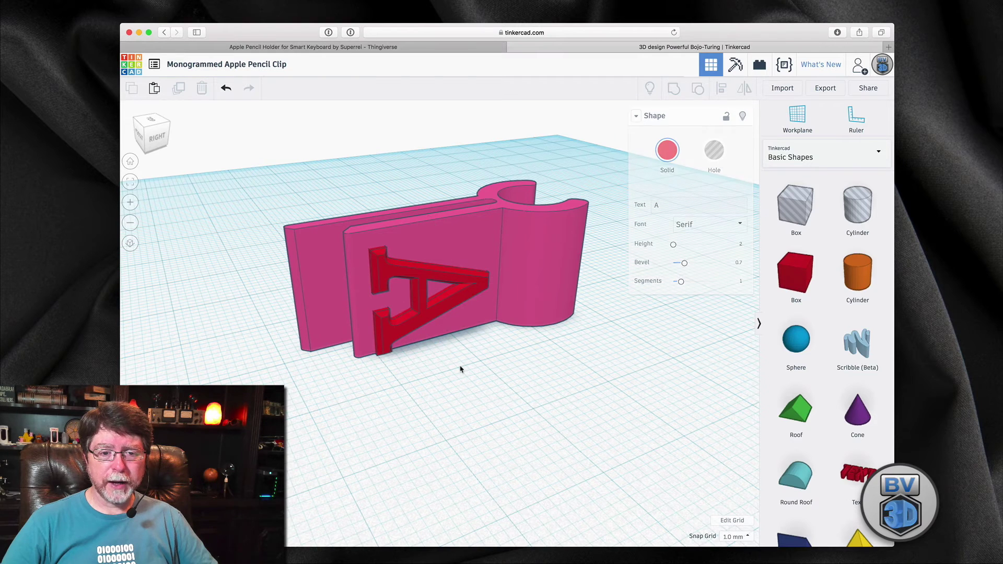
{"action": "left_click", "coordinate": [532, 270]}
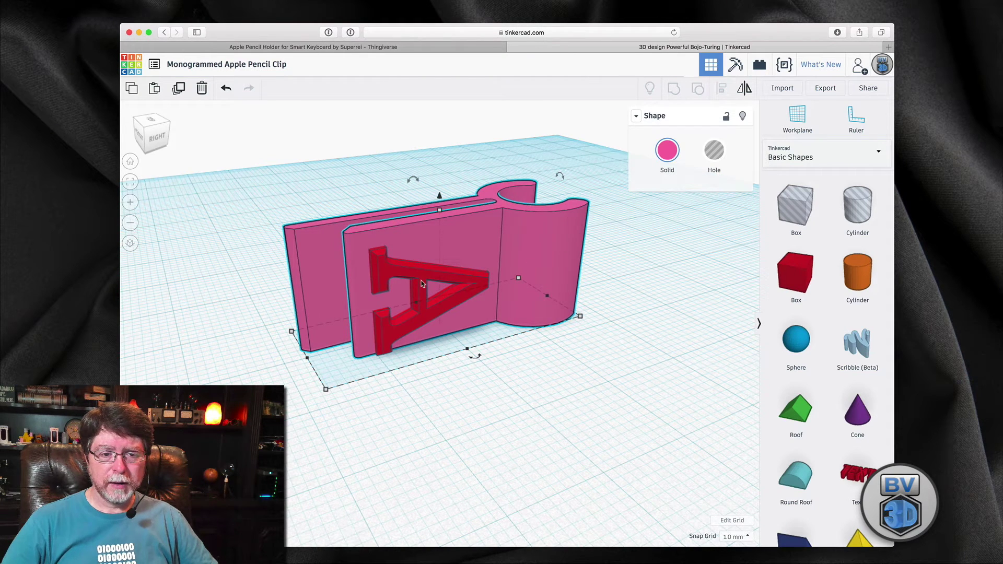
{"action": "left_click", "coordinate": [422, 284], "text": "shift"}
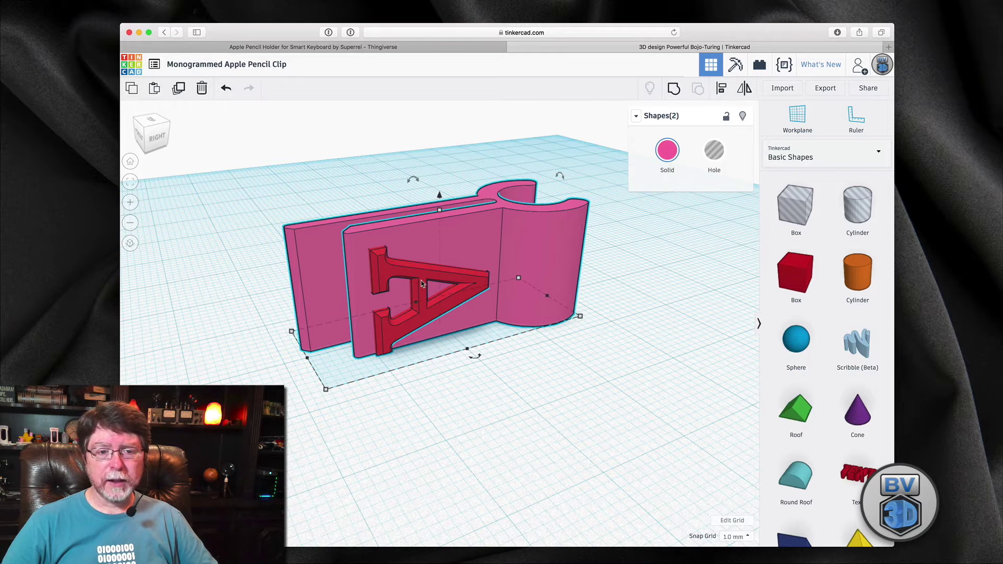
{"action": "left_click", "coordinate": [381, 272]}
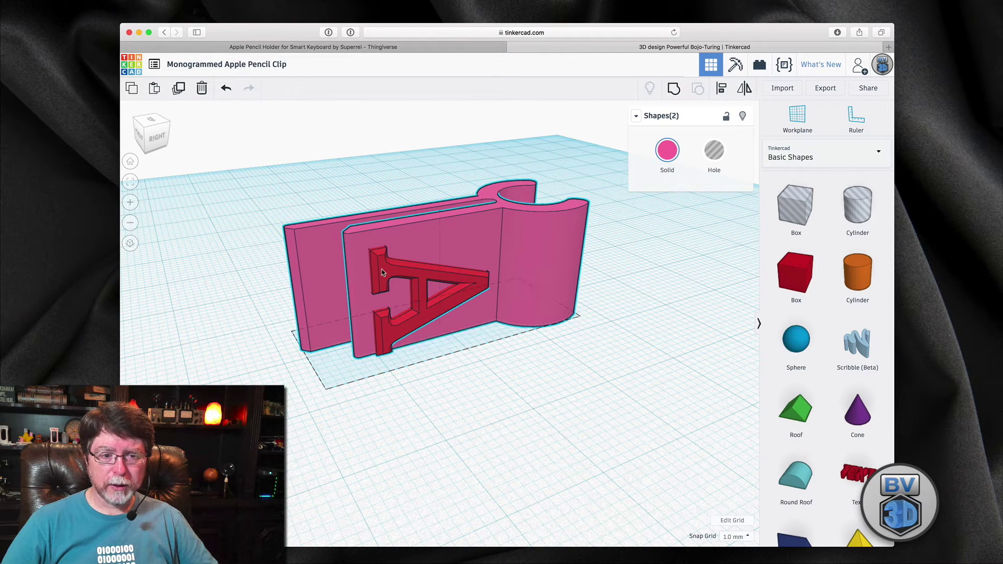
{"action": "left_click", "coordinate": [720, 89]}
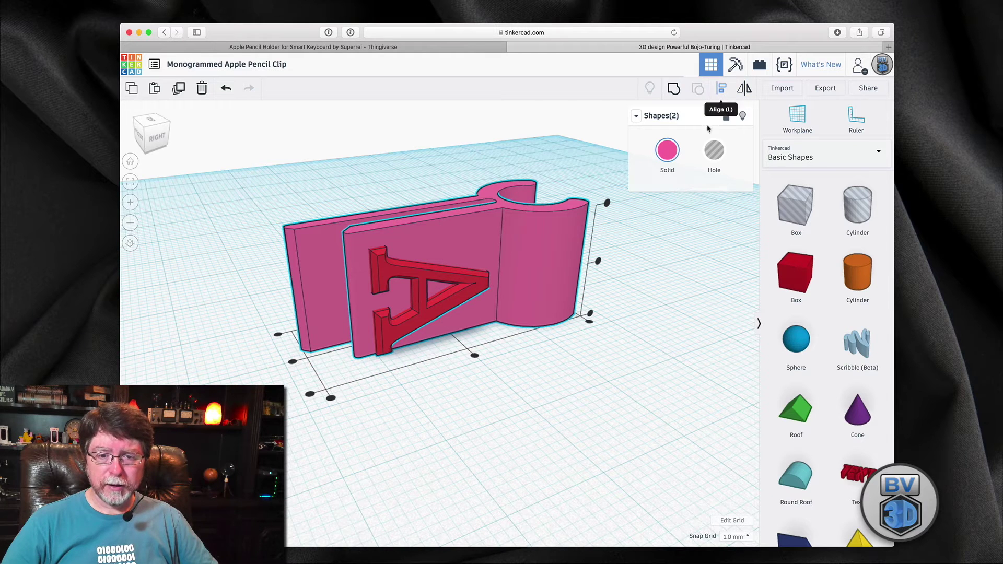
{"action": "left_click", "coordinate": [598, 262]}
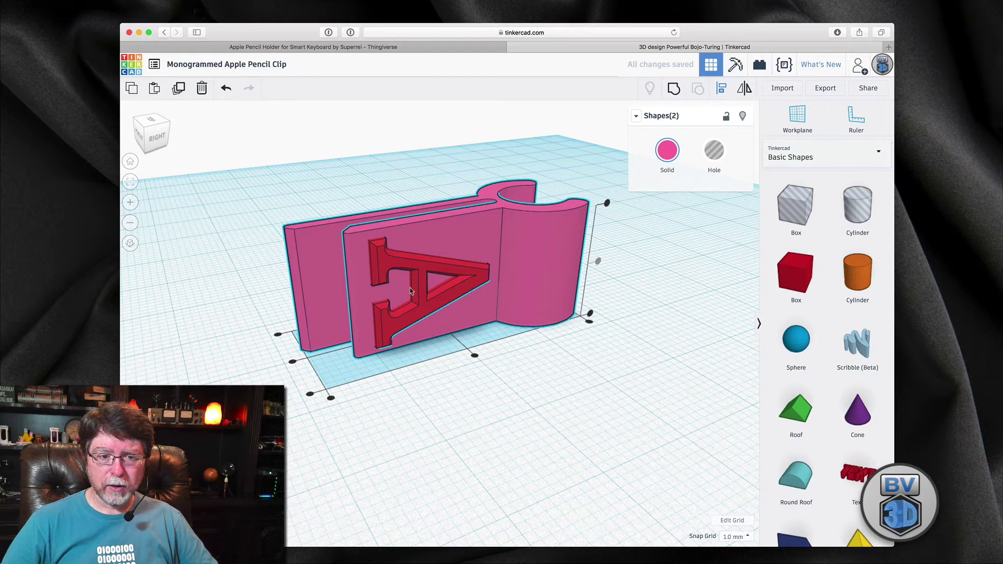
{"action": "left_click", "coordinate": [654, 364]}
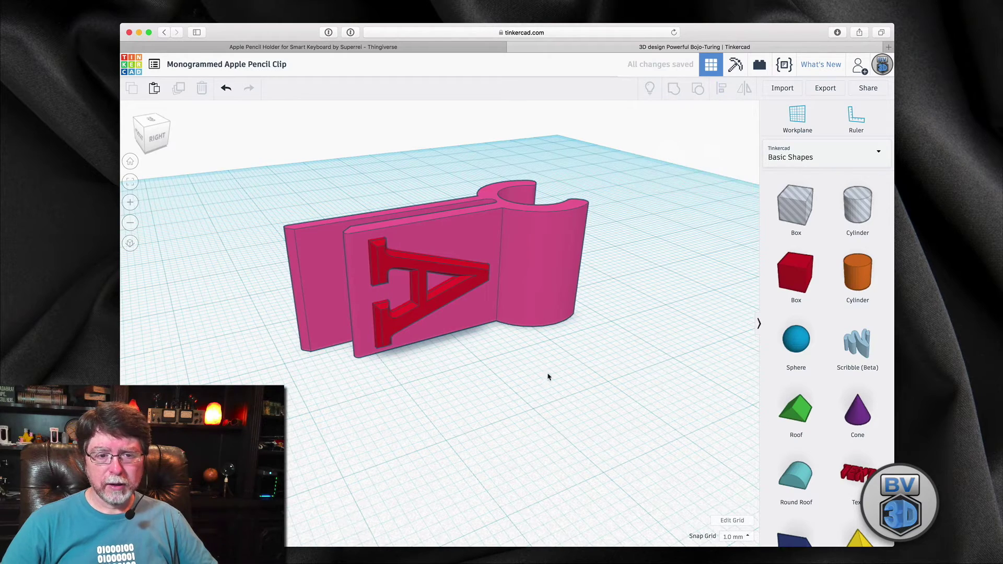
{"action": "right_click_drag", "start_coordinate": [549, 376], "coordinate": [618, 388]}
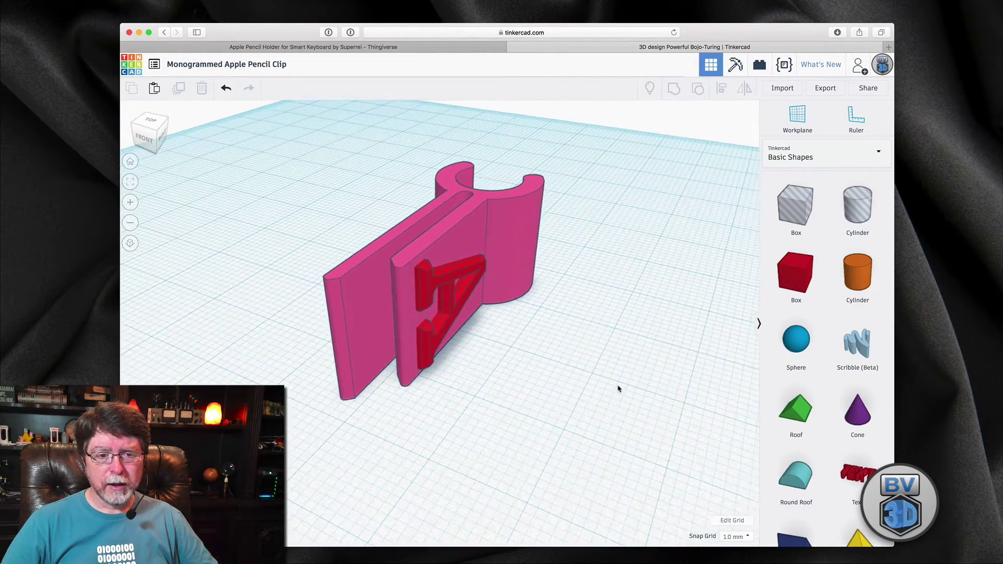
Drag the red serif A onto the clip's front face.
{"action": "left_click", "coordinate": [426, 283]}
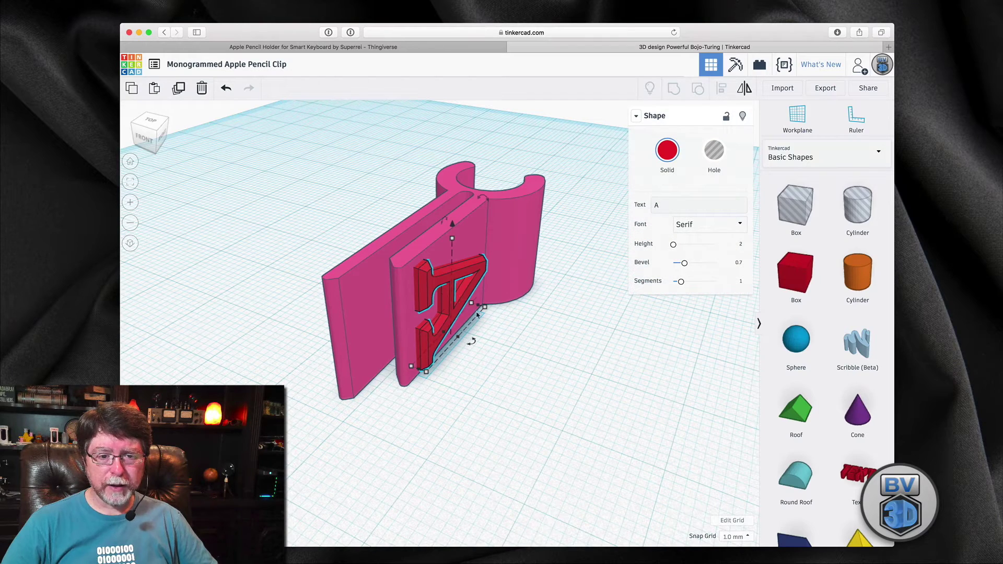
{"action": "right_click_drag", "start_coordinate": [502, 367], "coordinate": [538, 376]}
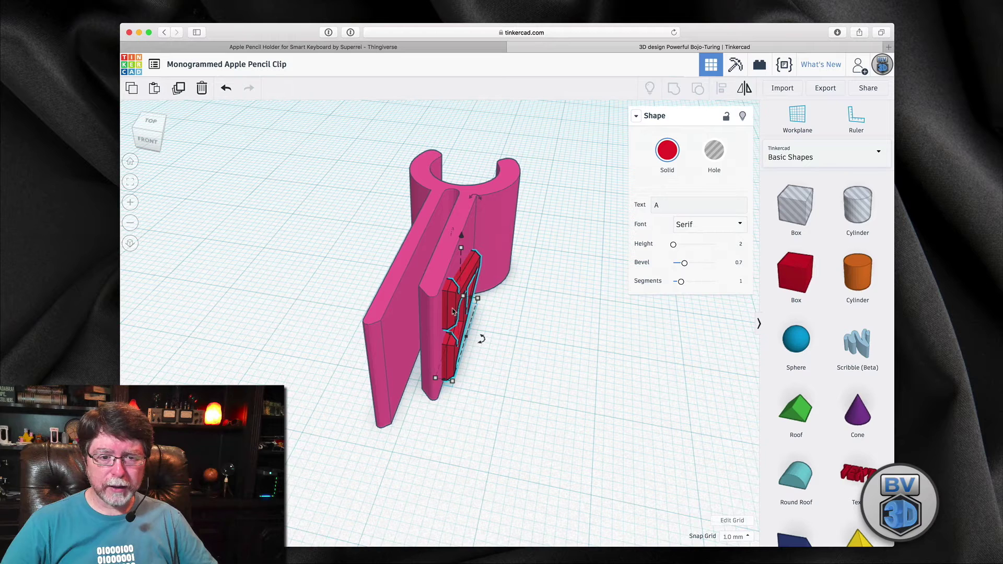
{"action": "left_click_drag", "start_coordinate": [454, 312], "coordinate": [447, 310]}
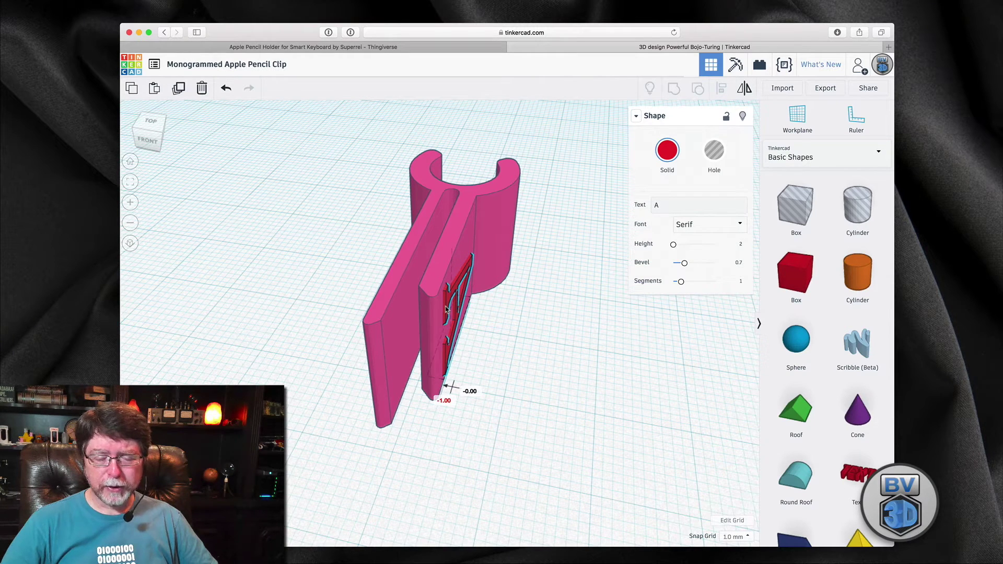
{"action": "left_click_drag", "start_coordinate": [446, 310], "coordinate": [446, 310]}
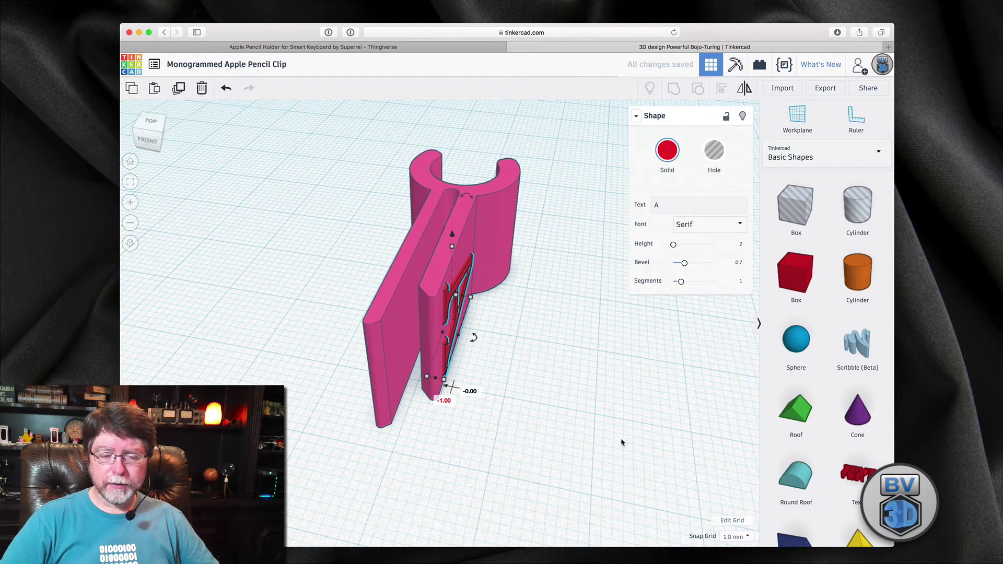
Nudge the A with the arrow keys, testing positions sideways, up and down.
{"action": "key", "text": "super+Right"}
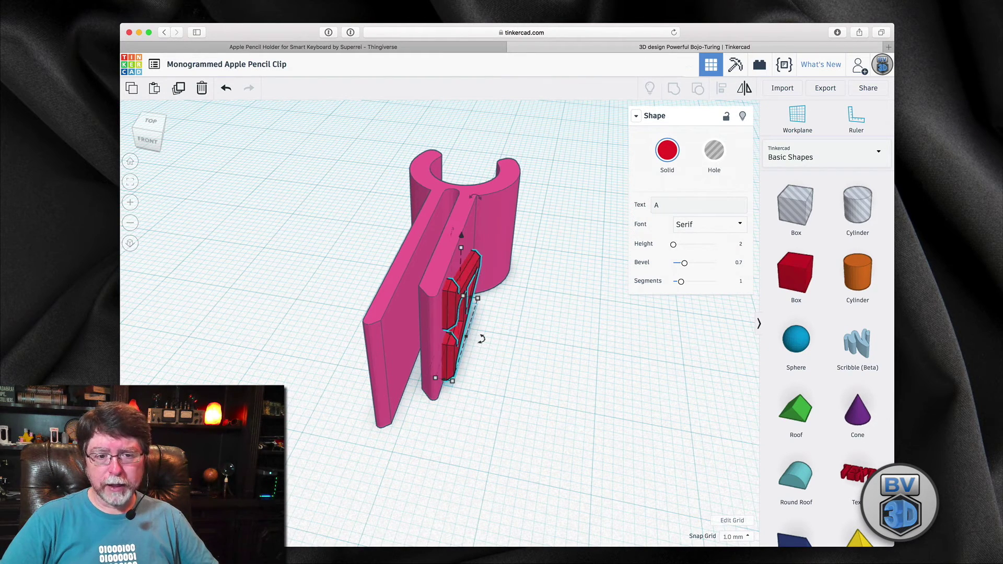
{"action": "key", "text": "Right"}
{"action": "key", "text": "Right"}
{"action": "key", "text": "Right"}
{"action": "key", "text": "Right"}
{"action": "key", "text": "Right"}
{"action": "key", "text": "Right"}
{"action": "key", "text": "Right"}
{"action": "key", "text": "Right"}
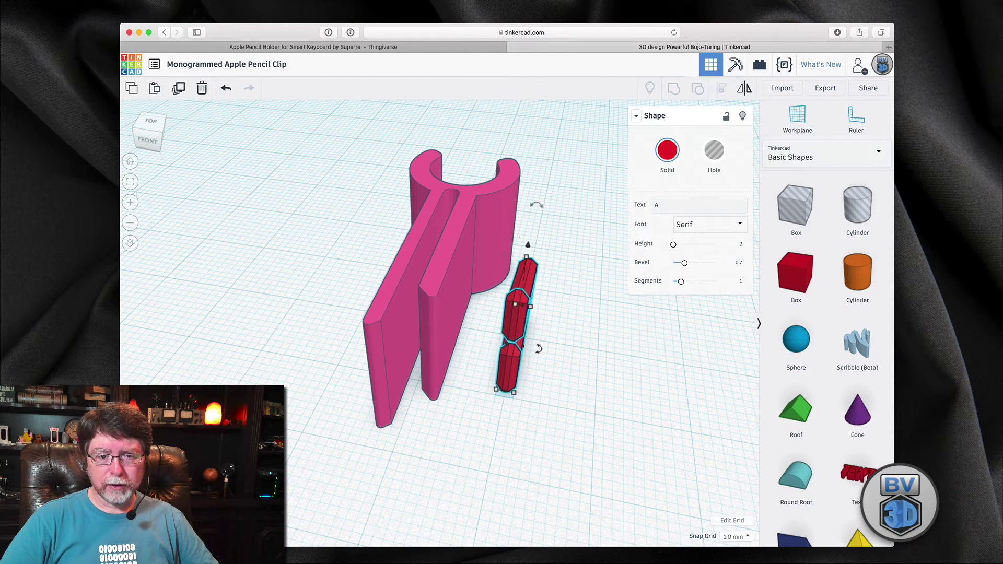
{"action": "key", "text": "Left"}
{"action": "key", "text": "Left"}
{"action": "key", "text": "Left"}
{"action": "key", "text": "Left"}
{"action": "key", "text": "Left"}
{"action": "key", "text": "Left"}
{"action": "key", "text": "Left"}
{"action": "key", "text": "Left"}
{"action": "key", "text": "Left"}
{"action": "key", "text": "Left"}
{"action": "key", "text": "Left"}
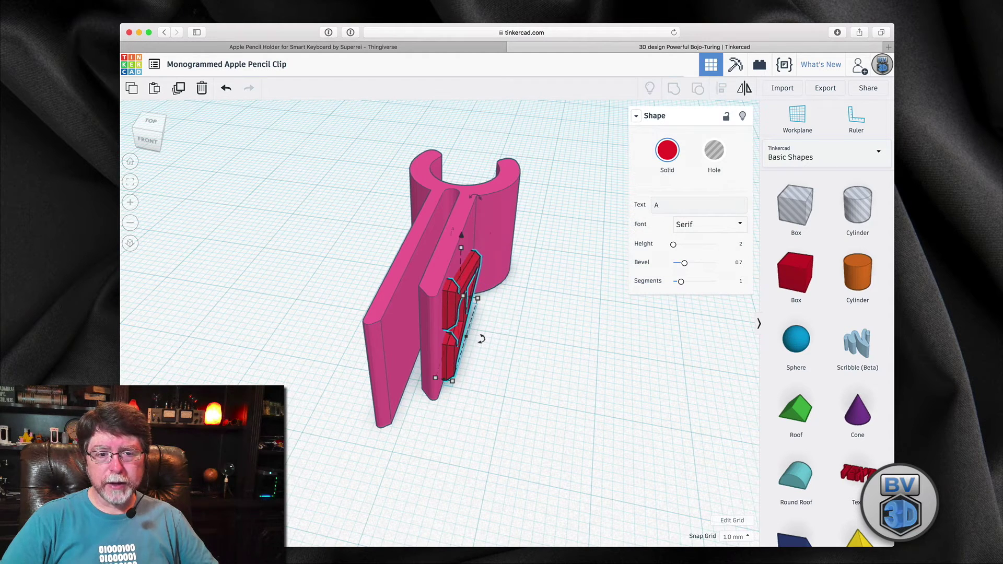
{"action": "key", "text": "Left"}
{"action": "key", "text": "Right"}
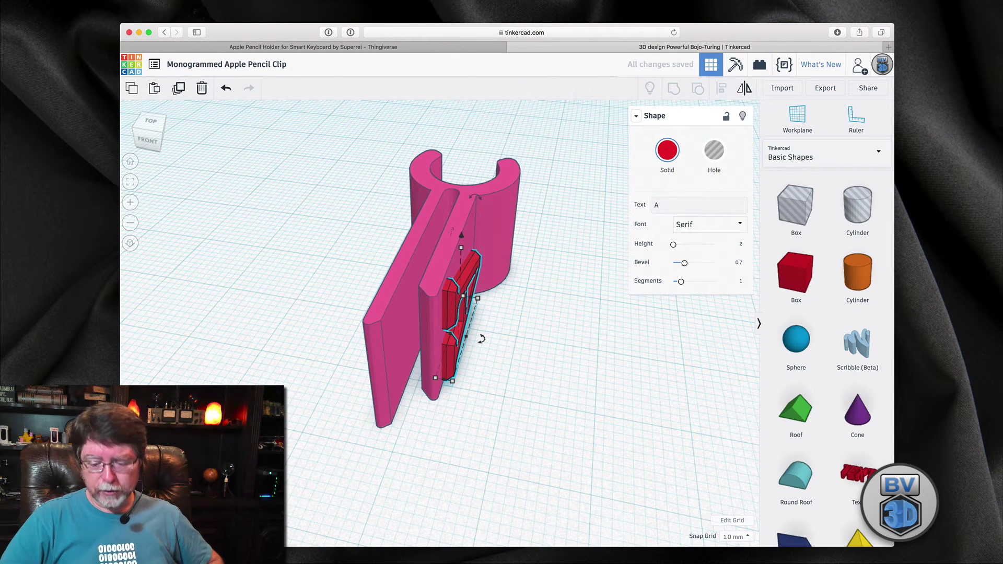
{"action": "key", "text": "Up"}
{"action": "key", "text": "Up"}
{"action": "key", "text": "Up"}
{"action": "key", "text": "Up"}
{"action": "key", "text": "Up"}
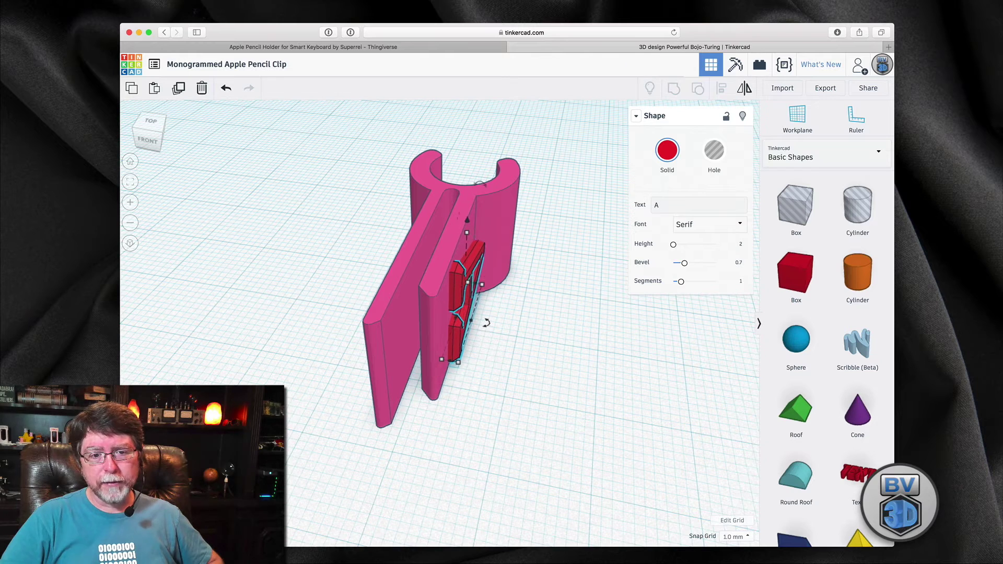
{"action": "key", "text": "Down"}
{"action": "key", "text": "Down"}
{"action": "key", "text": "Down"}
{"action": "key", "text": "Down"}
{"action": "key", "text": "Down"}
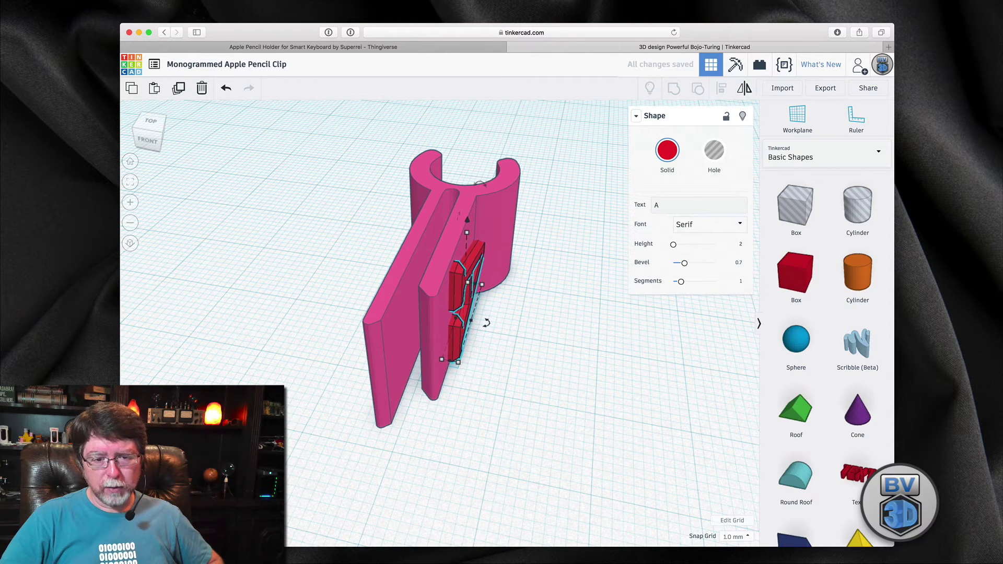
{"action": "key", "text": "Down"}
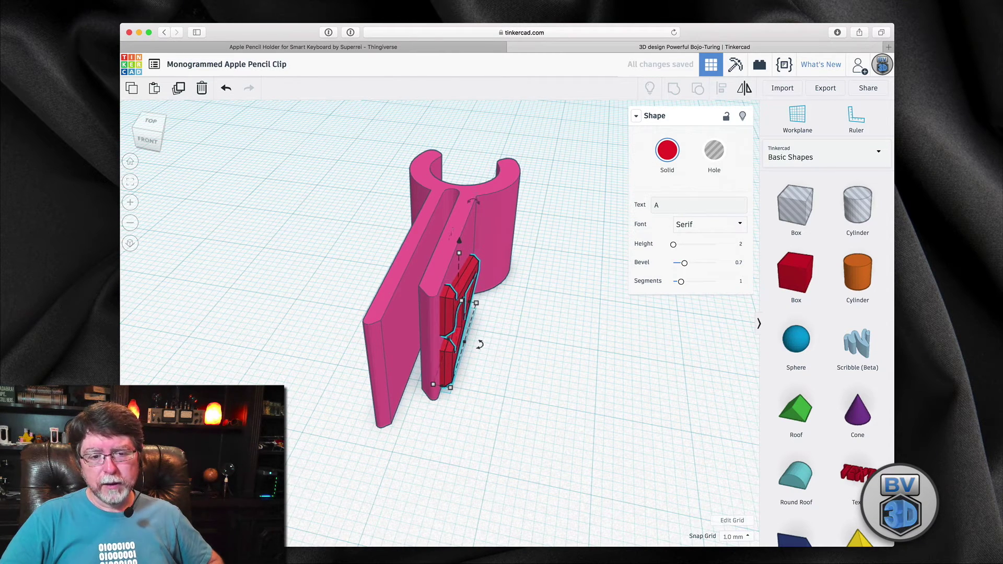
{"action": "key", "text": "Left"}
{"action": "key", "text": "Left"}
{"action": "key", "text": "Left"}
{"action": "key", "text": "Left"}
{"action": "key", "text": "Left"}
{"action": "key", "text": "Left"}
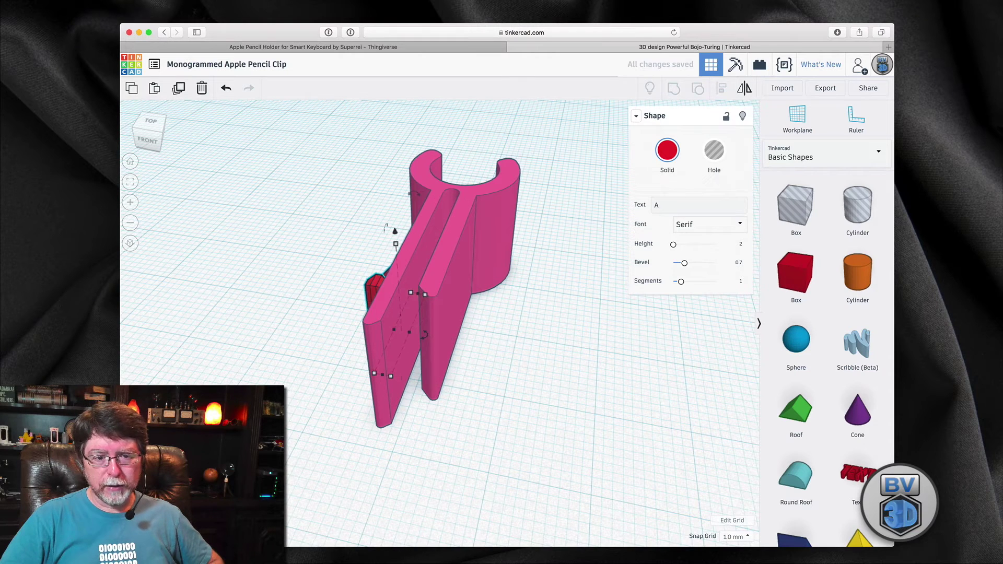
{"action": "key", "text": "Right"}
{"action": "key", "text": "Right"}
{"action": "key", "text": "Right"}
{"action": "key", "text": "Right"}
{"action": "key", "text": "Right"}
{"action": "key", "text": "Right"}
{"action": "key", "text": "Right"}
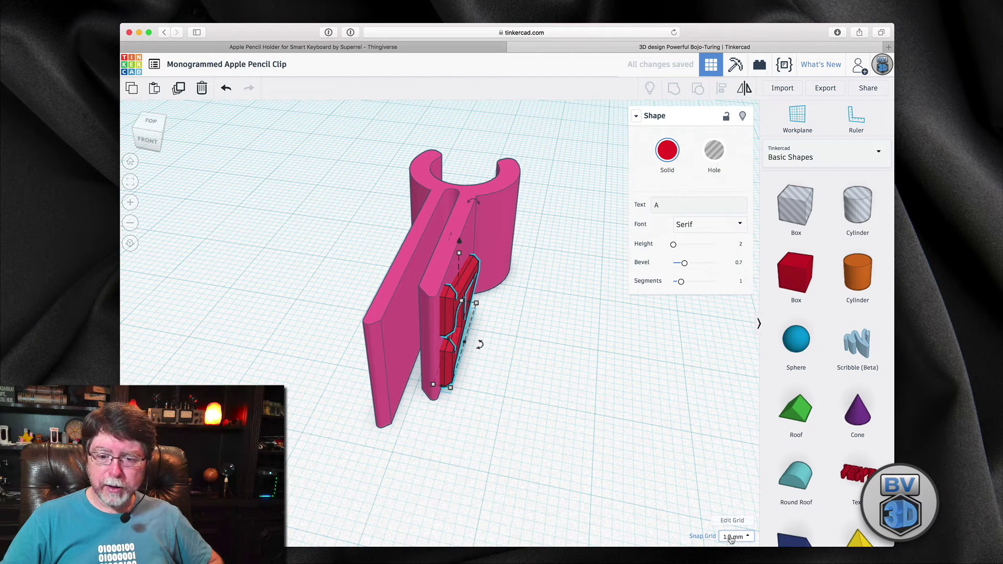
Set the snap grid to 0.25 mm and nudge the A two steps left.
{"action": "left_click", "coordinate": [736, 537]}
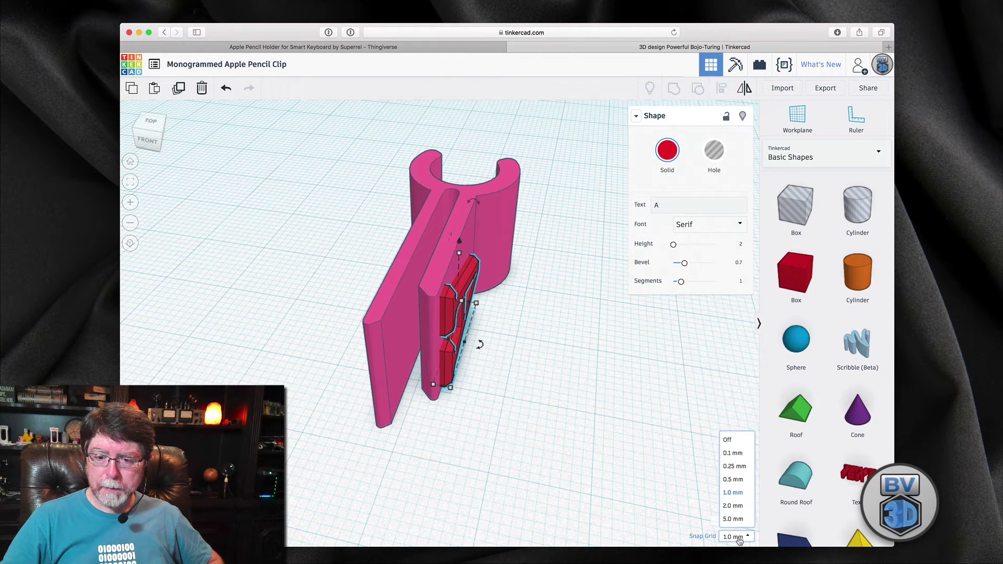
{"action": "left_click", "coordinate": [745, 469]}
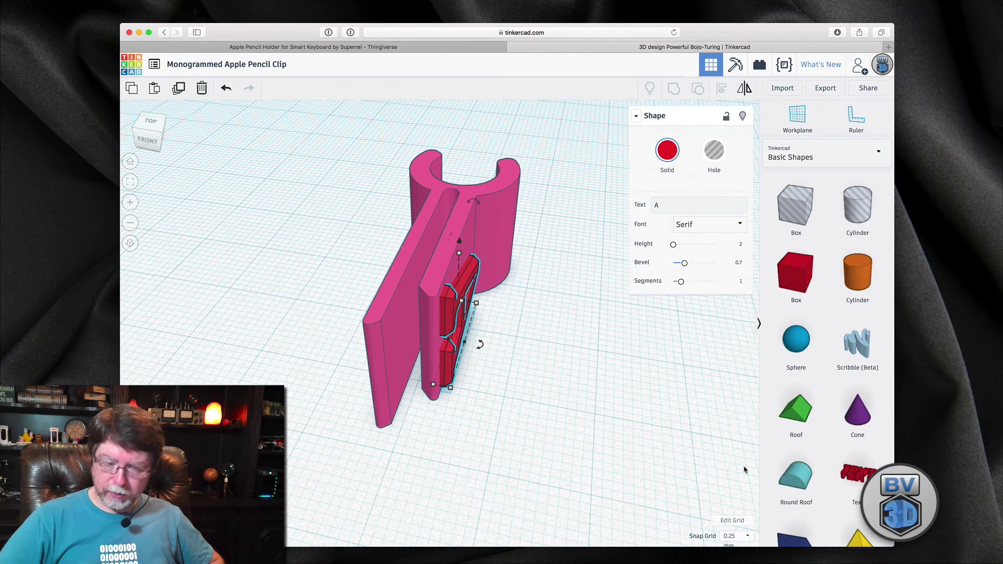
{"action": "key", "text": "Left"}
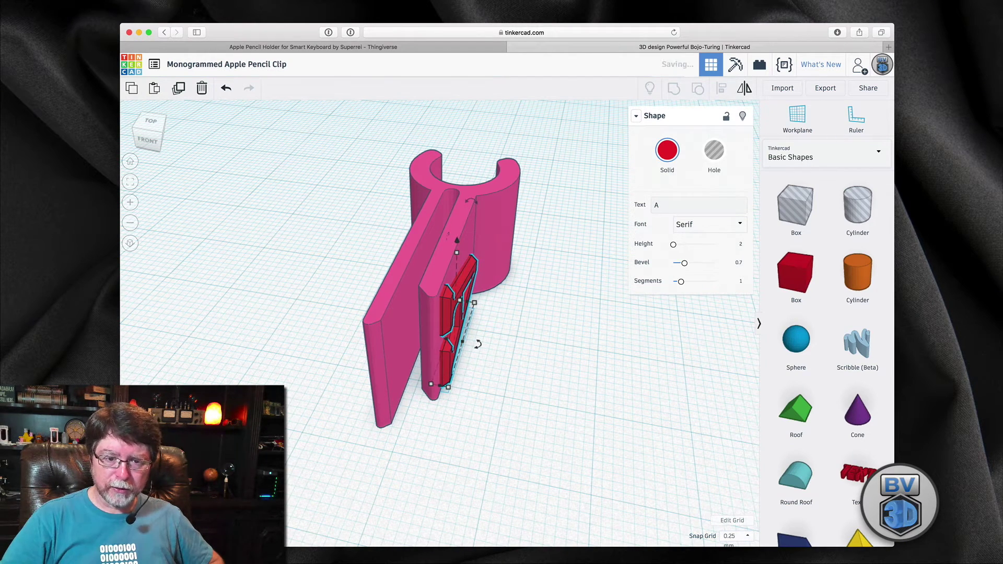
{"action": "key", "text": "Left"}
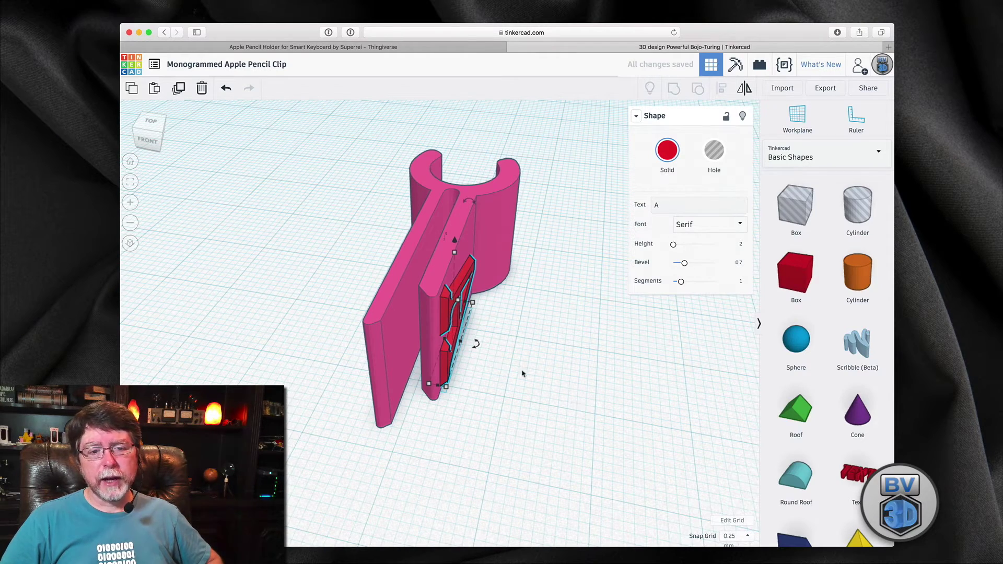
Check from the right side and nudge the A two steps right to centre it.
{"action": "right_click_drag", "start_coordinate": [558, 365], "coordinate": [386, 300]}
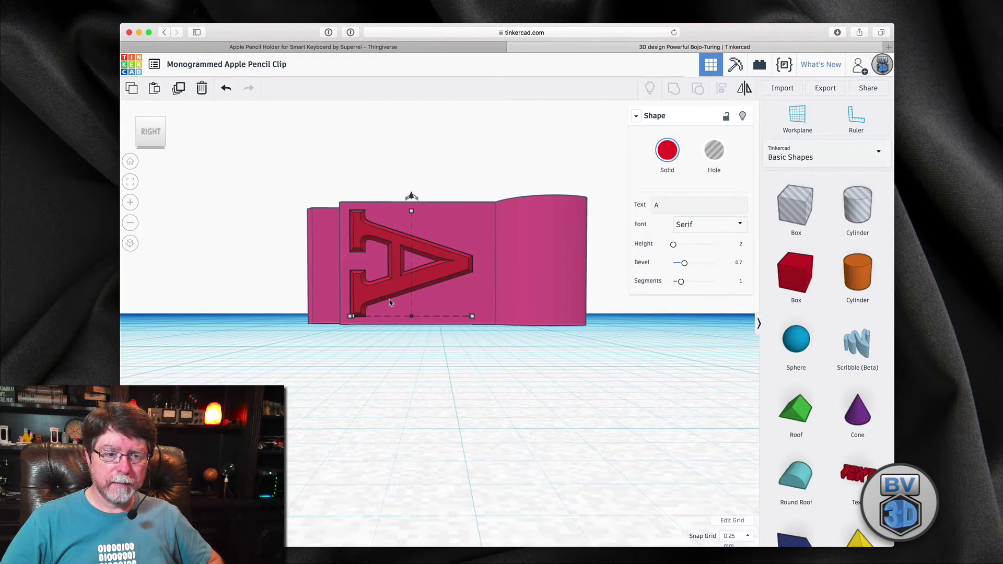
{"action": "key", "text": "Right"}
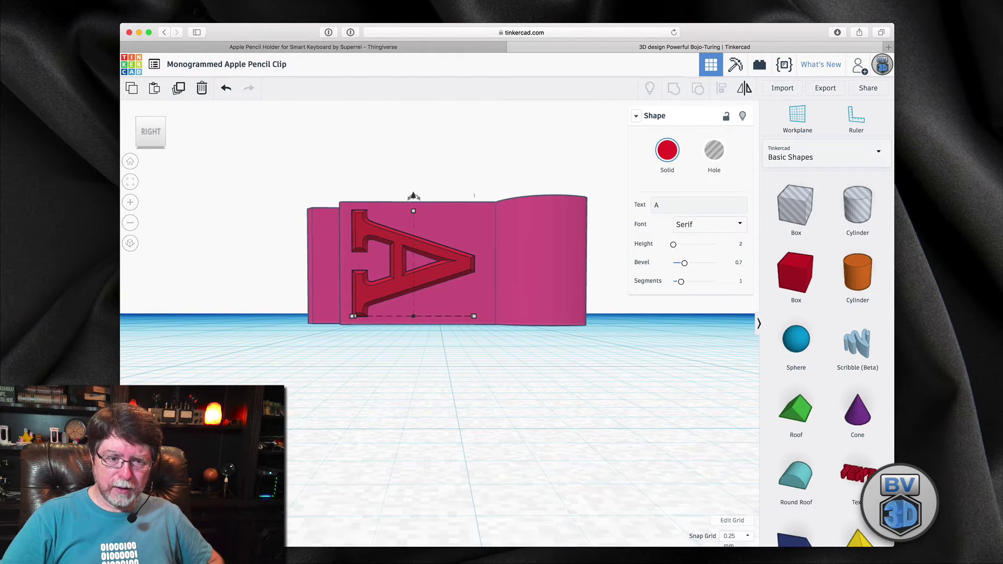
{"action": "key", "text": "Right"}
{"action": "key", "text": "Right"}
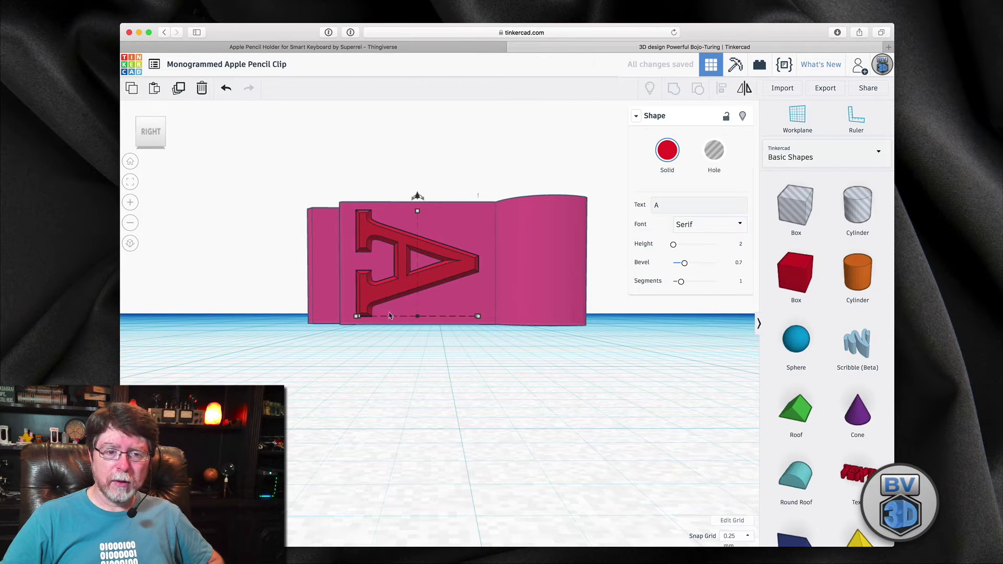
{"action": "left_click", "coordinate": [314, 369]}
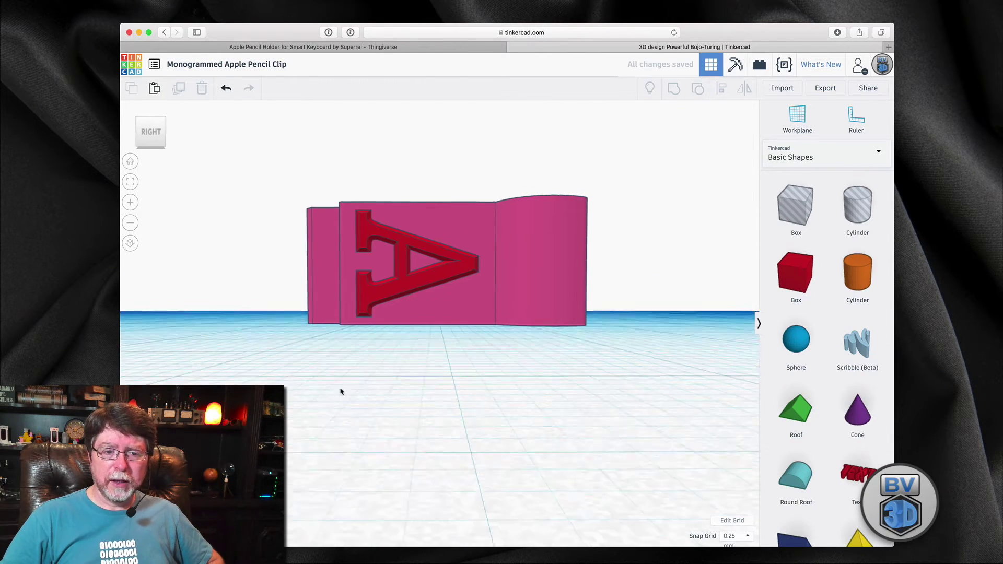
{"action": "right_click_drag", "start_coordinate": [340, 392], "coordinate": [441, 424]}
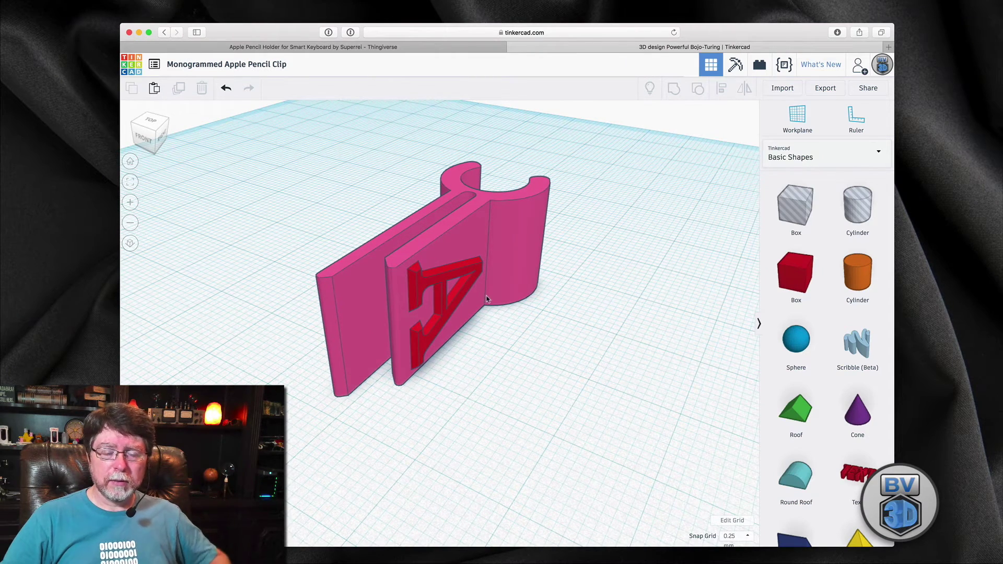
Group the serif A and the clip into one shape, then orbit to a level side view.
{"action": "left_click_drag", "start_coordinate": [504, 380], "coordinate": [371, 251]}
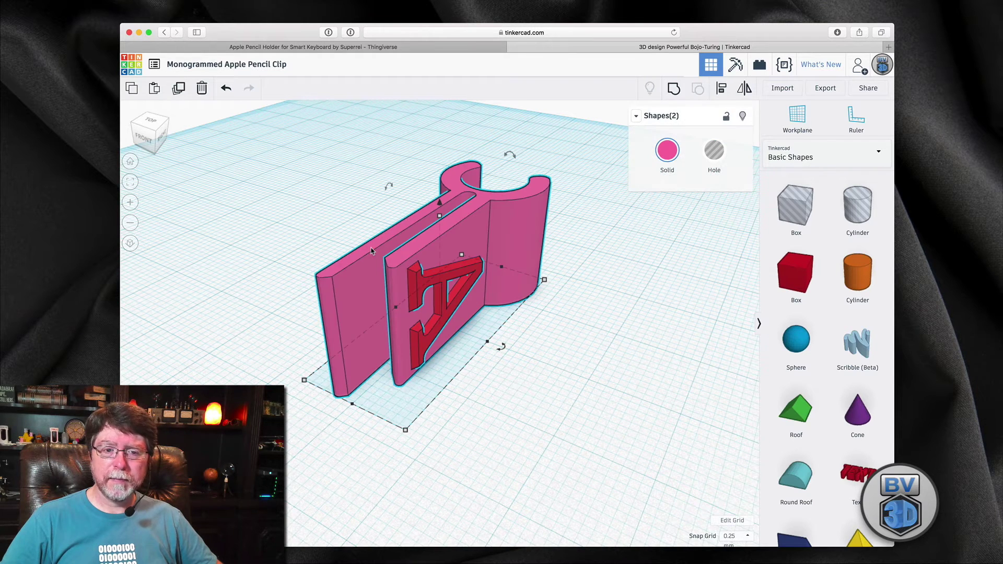
{"action": "left_click", "coordinate": [673, 90]}
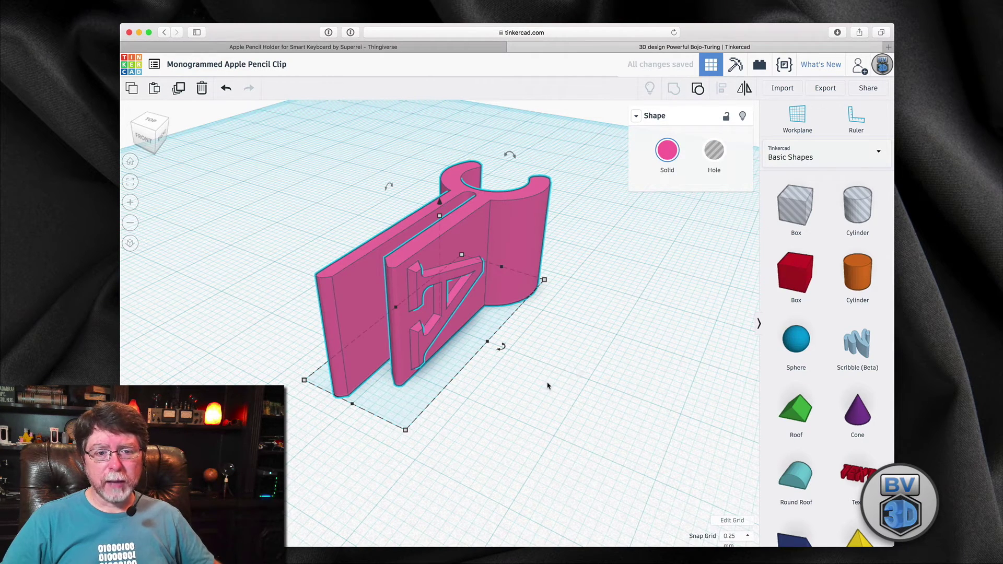
{"action": "left_click", "coordinate": [456, 377]}
{"action": "right_click_drag", "start_coordinate": [502, 389], "coordinate": [407, 486]}
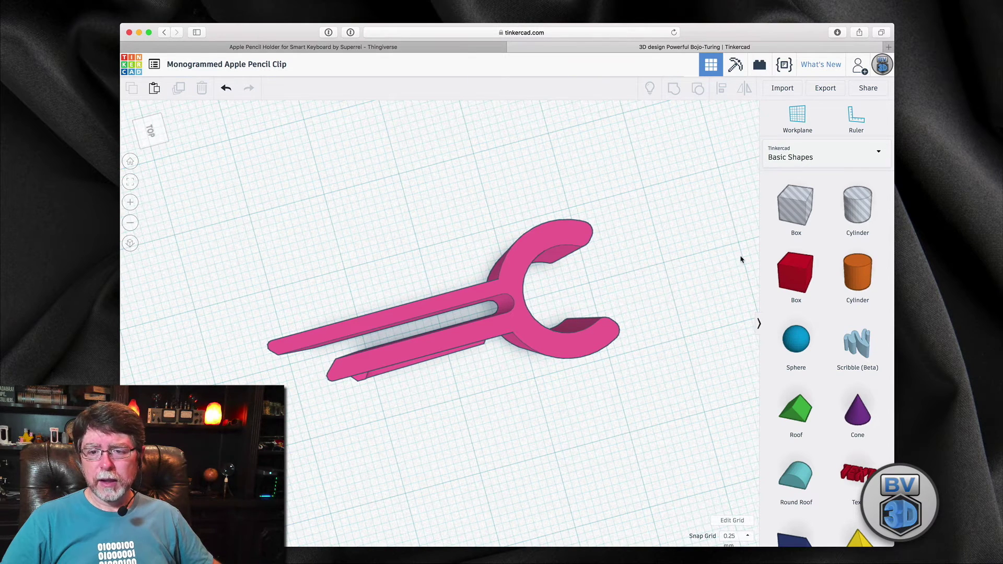
Add a red box, shrink it to 10 by 16.75, and lower its height to 15.
{"action": "left_click_drag", "start_coordinate": [788, 276], "coordinate": [558, 299]}
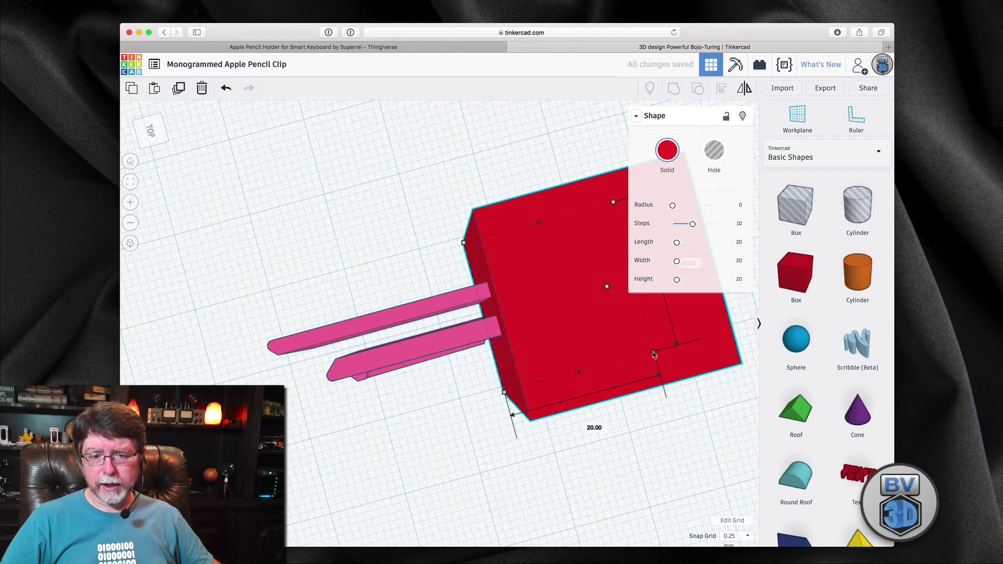
{"action": "left_click_drag", "start_coordinate": [654, 351], "coordinate": [506, 336]}
{"action": "right_click_drag", "start_coordinate": [431, 346], "coordinate": [438, 230]}
{"action": "left_click", "coordinate": [438, 226]}
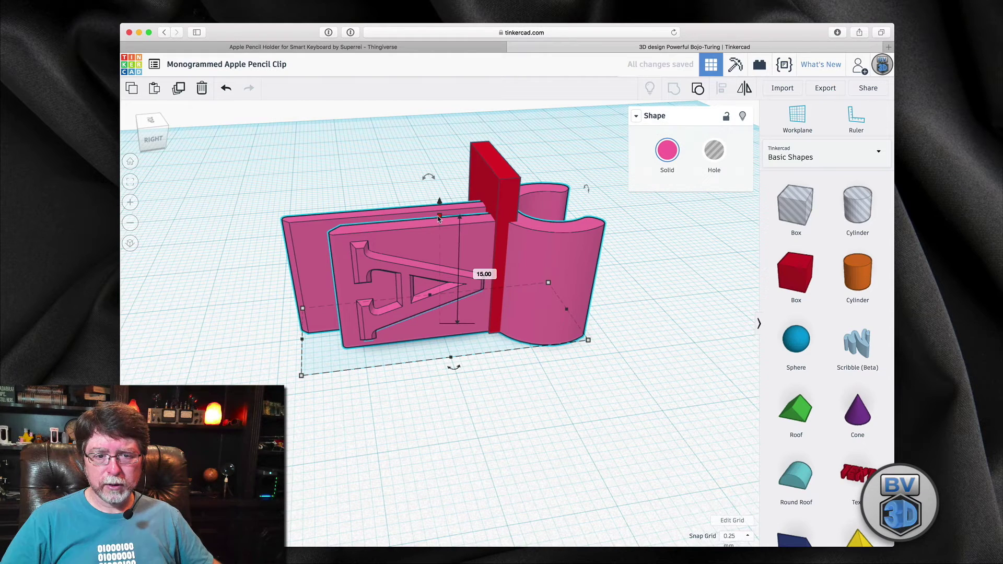
{"action": "left_click", "coordinate": [500, 193]}
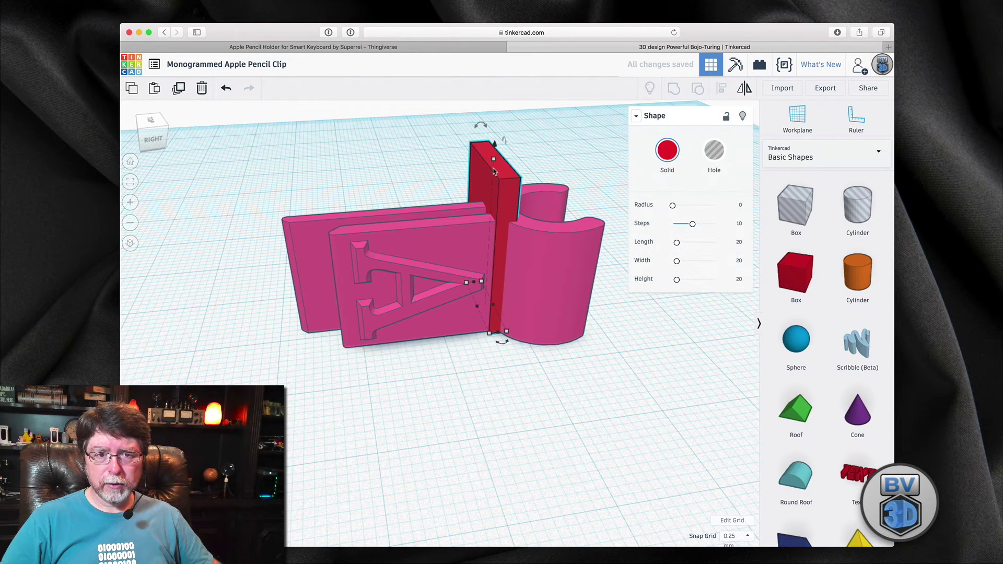
{"action": "left_click_drag", "start_coordinate": [494, 161], "coordinate": [491, 203]}
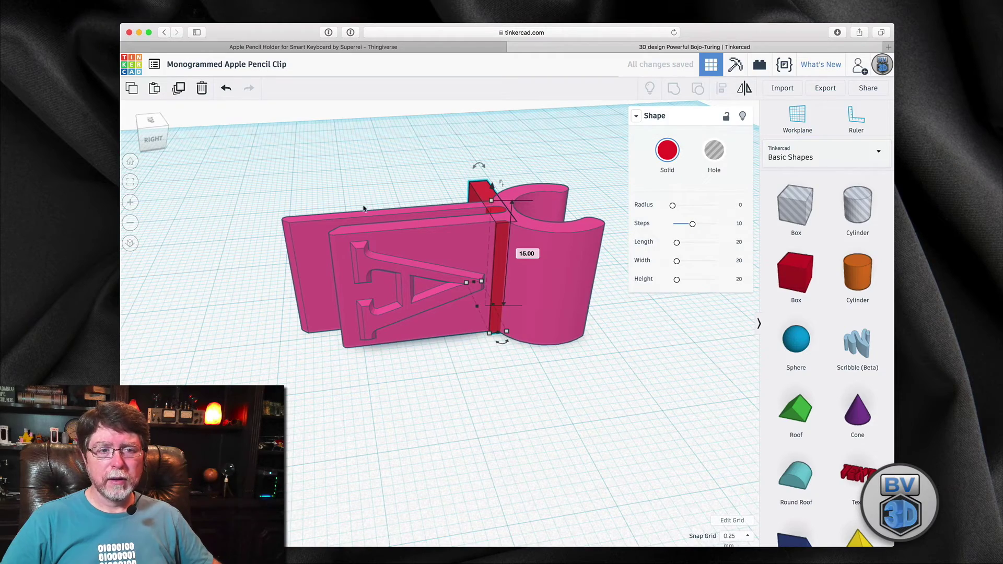
Narrow the box to 4.50 wide and fit it into the slot at the ring joint.
{"action": "right_click_drag", "start_coordinate": [491, 203], "coordinate": [549, 327]}
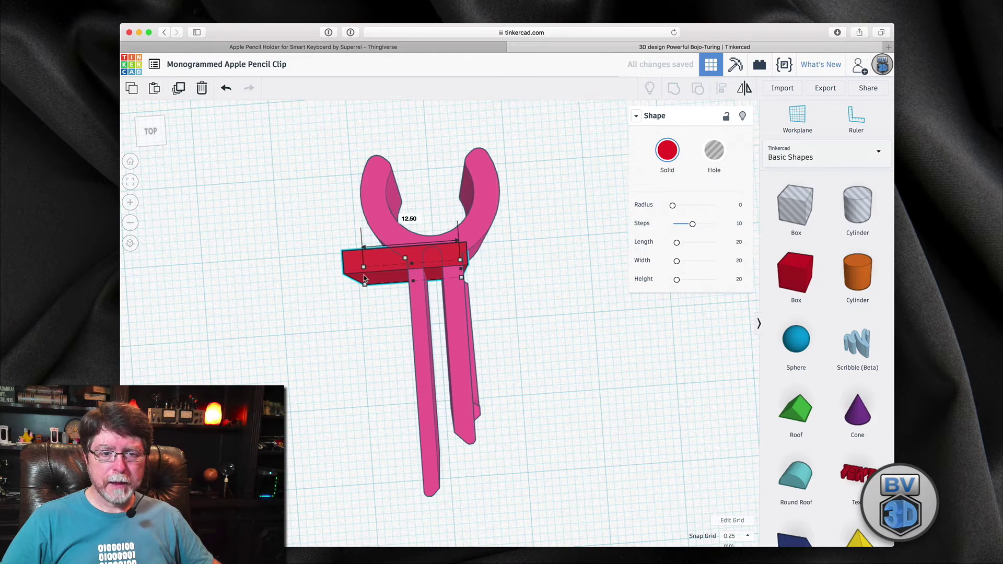
{"action": "left_click_drag", "start_coordinate": [366, 282], "coordinate": [414, 276]}
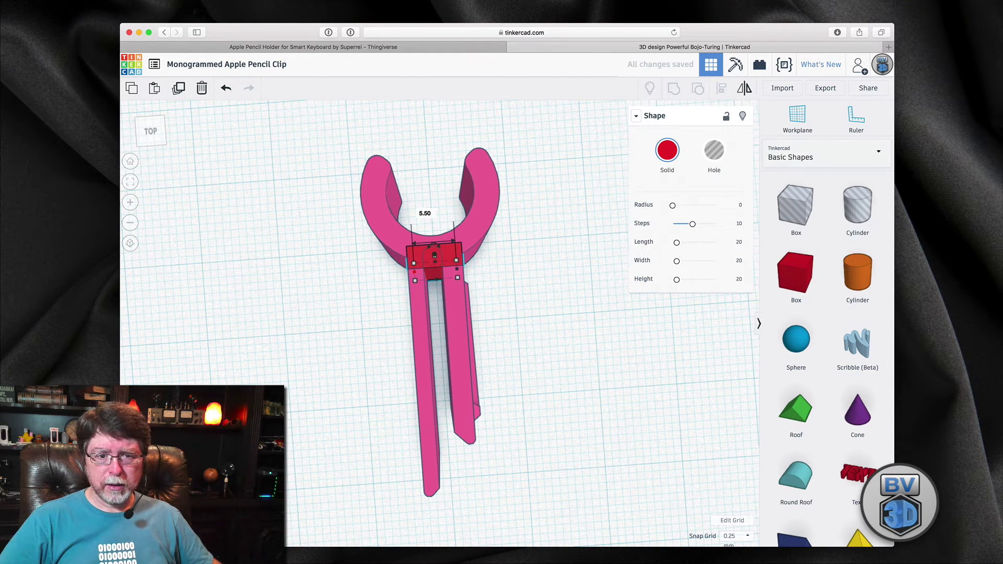
{"action": "left_click_drag", "start_coordinate": [415, 276], "coordinate": [412, 278]}
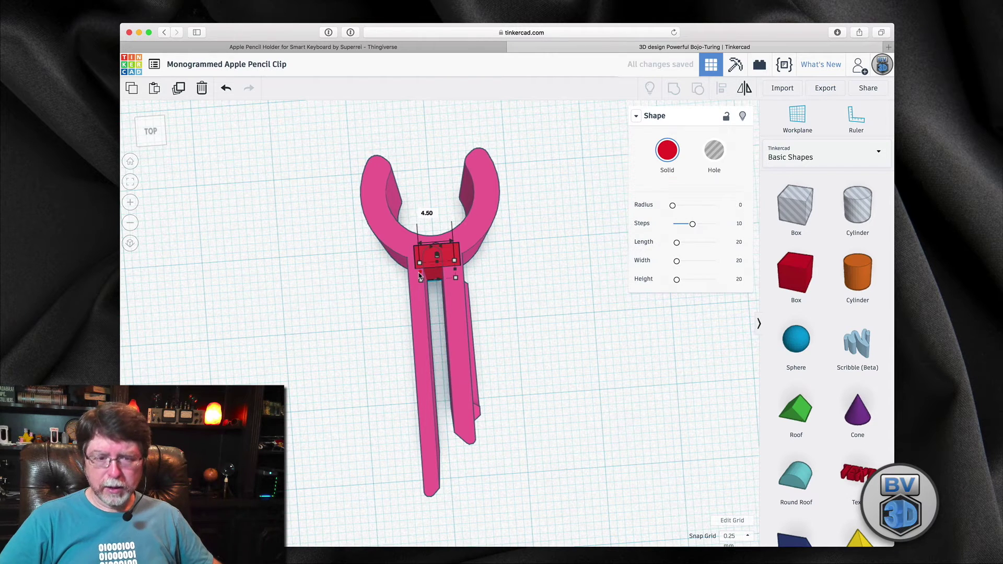
{"action": "left_click_drag", "start_coordinate": [414, 279], "coordinate": [431, 256]}
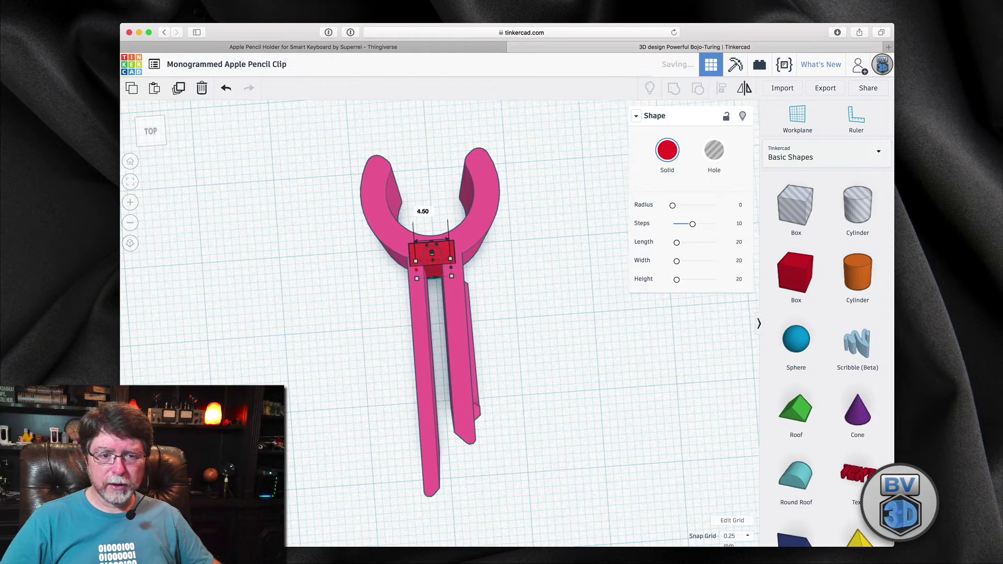
{"action": "left_click", "coordinate": [496, 276]}
Check the block's placement in the slot, then select both the clip and the block.
{"action": "right_click_drag", "start_coordinate": [522, 275], "coordinate": [335, 272]}
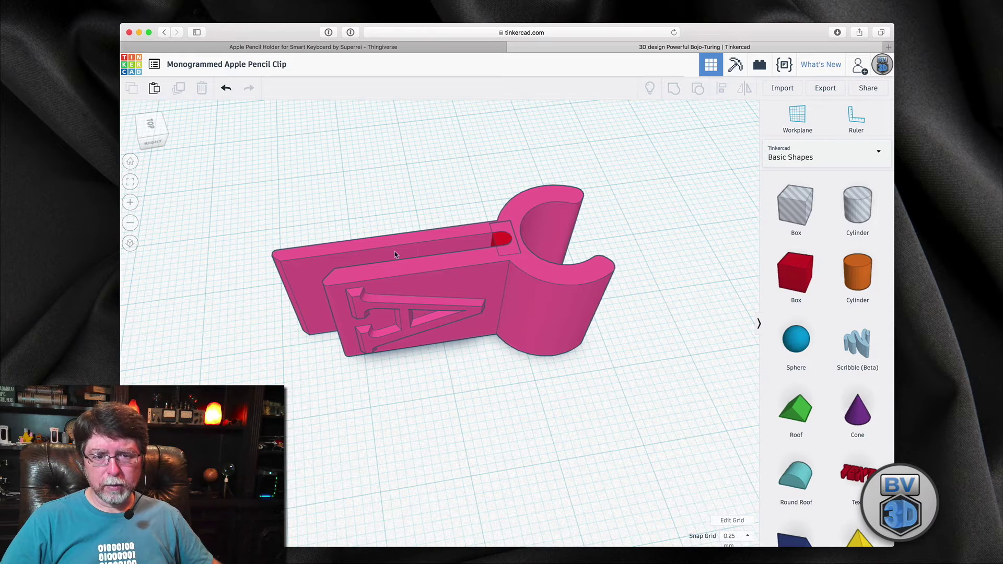
{"action": "left_click", "coordinate": [503, 239]}
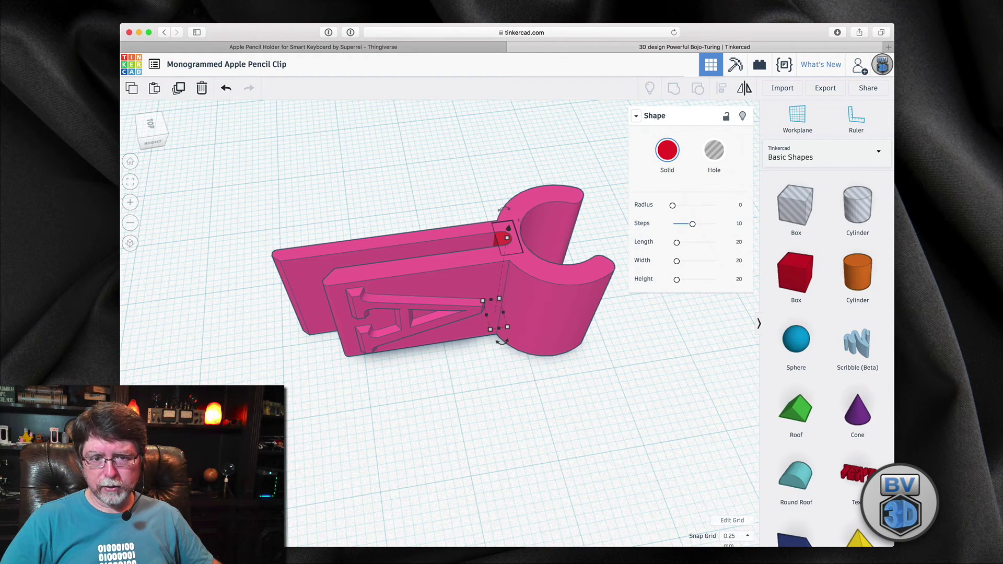
{"action": "left_click", "coordinate": [500, 378]}
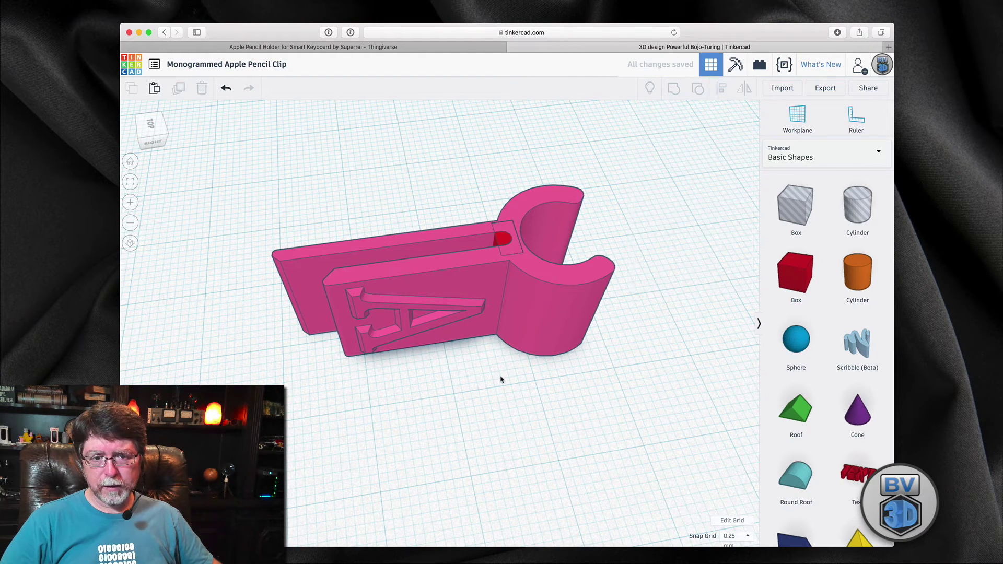
{"action": "right_click_drag", "start_coordinate": [501, 378], "coordinate": [560, 424]}
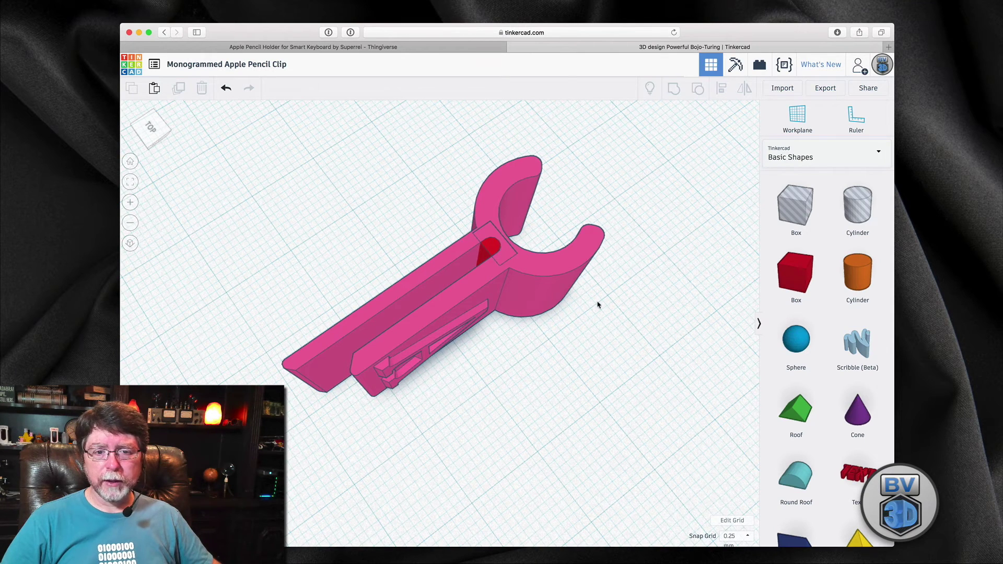
{"action": "left_click_drag", "start_coordinate": [440, 207], "coordinate": [509, 248]}
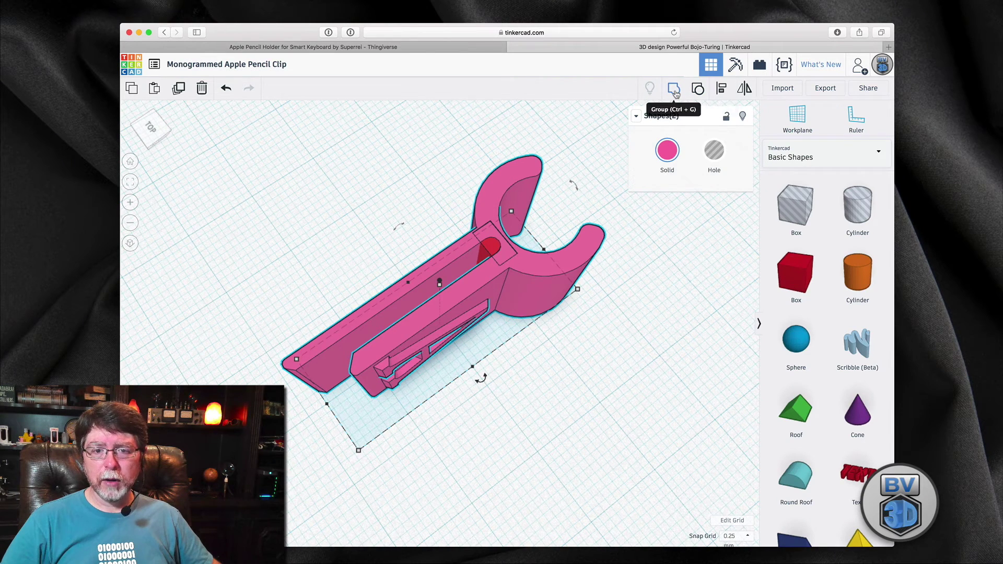
Group the red block and the clip into one solid and reselect it for download.
{"action": "left_click", "coordinate": [674, 89]}
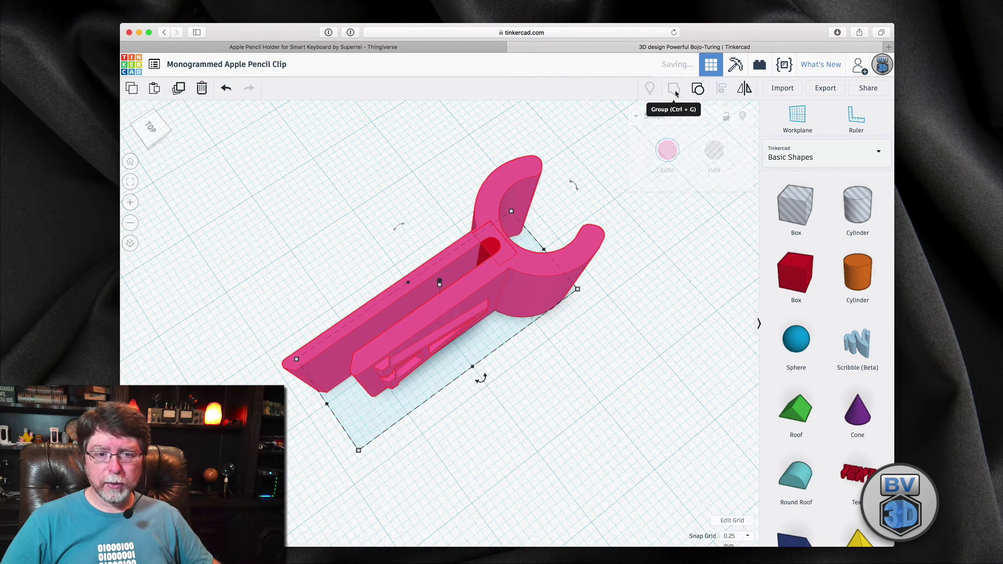
{"action": "left_click", "coordinate": [681, 294]}
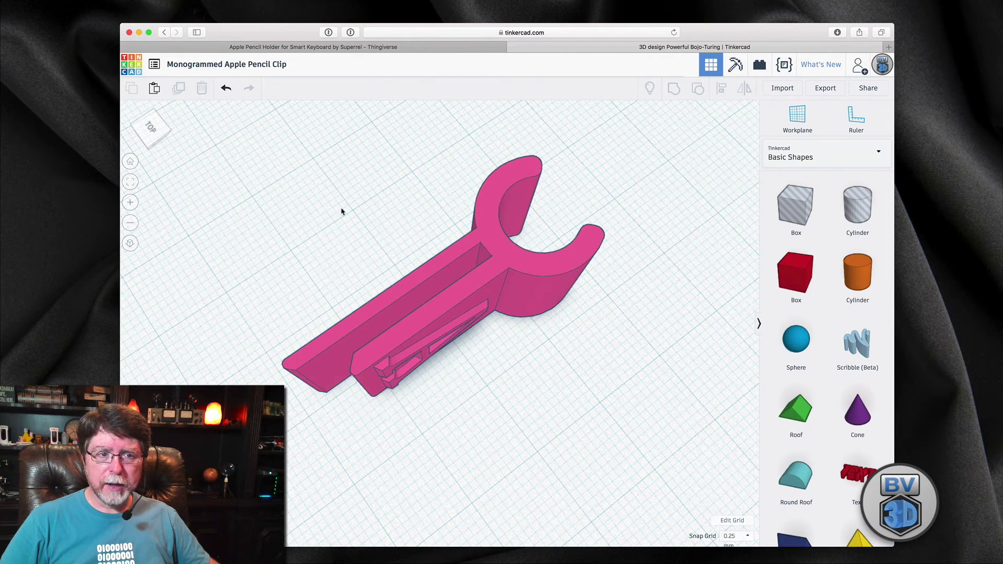
{"action": "right_click_drag", "start_coordinate": [287, 231], "coordinate": [261, 186]}
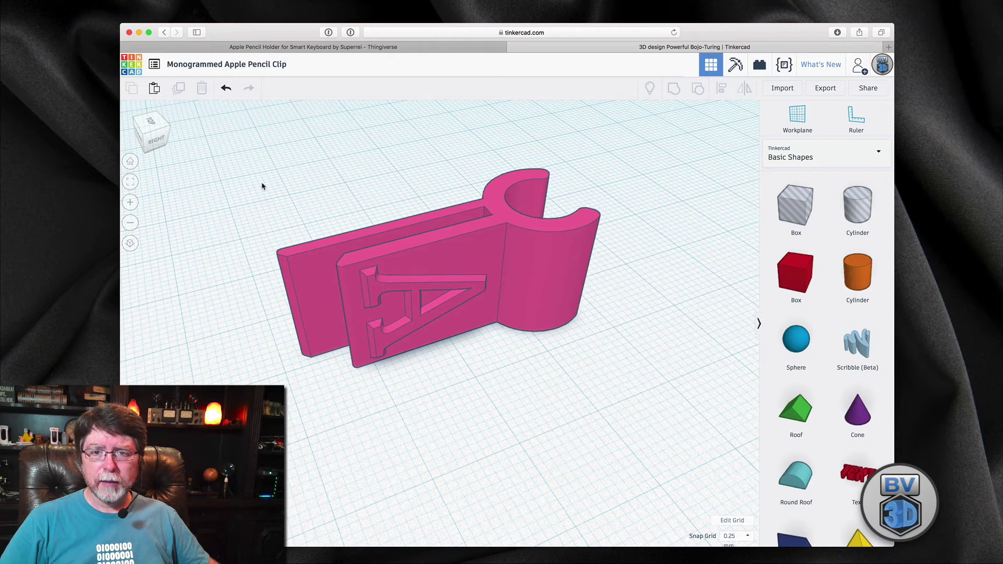
{"action": "left_click", "coordinate": [557, 269]}
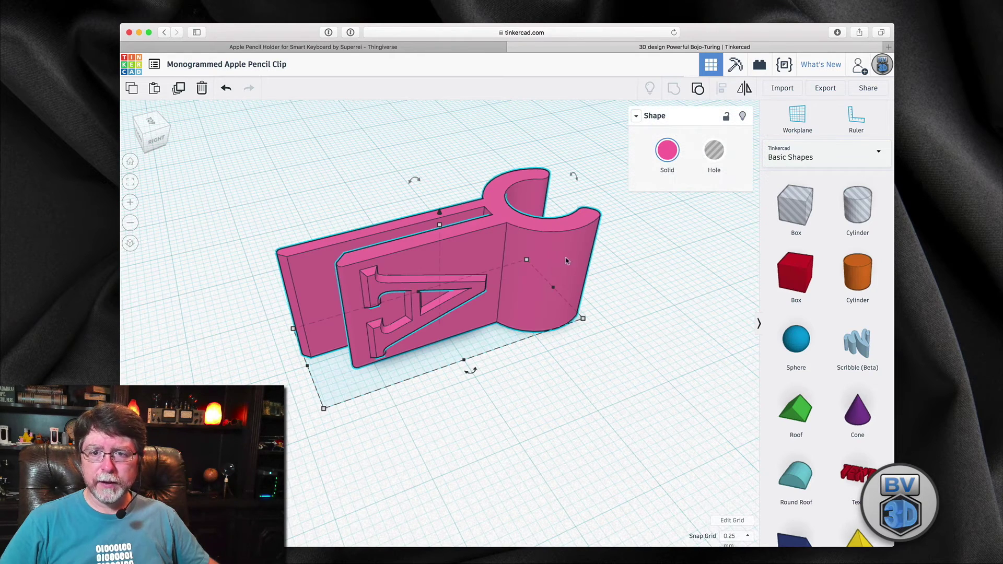
{"action": "left_click", "coordinate": [825, 93]}
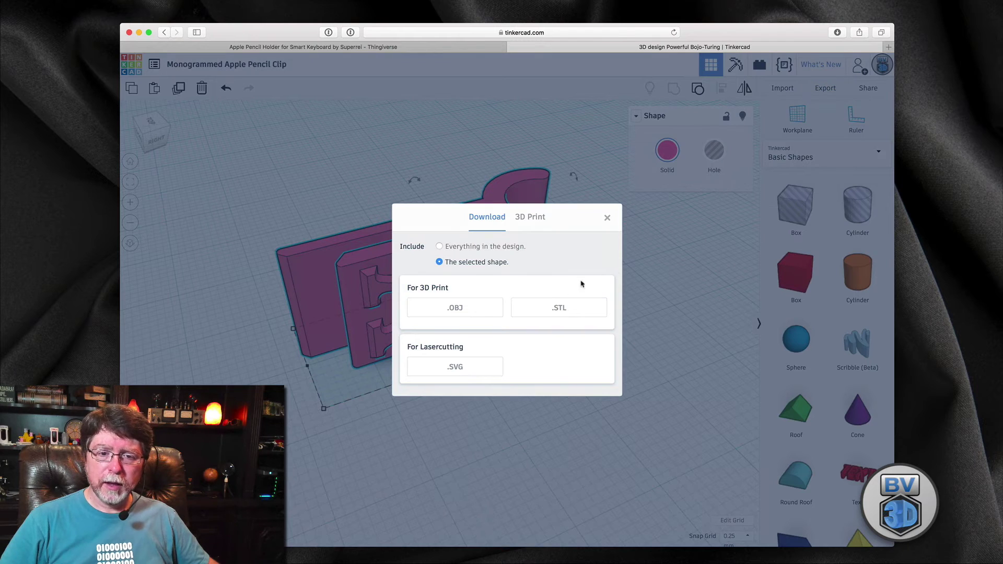
Download the selected clip as an .STL file for 3D printing.
{"action": "left_click", "coordinate": [534, 311]}
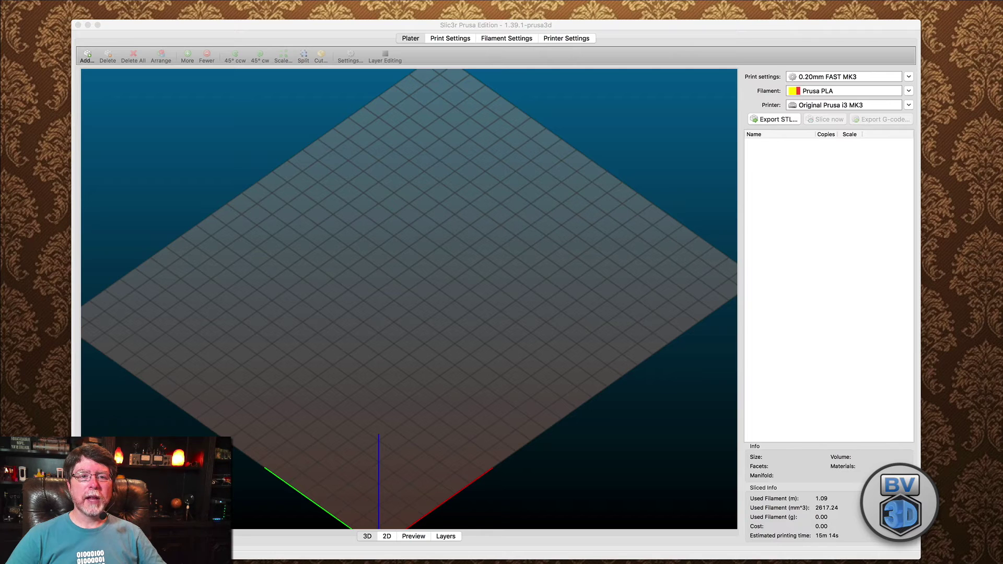
Drop the clip STL onto the plate, slice it, and save the G-code to Downloads.
{"action": "left_click_drag", "start_coordinate": [266, 406], "coordinate": [426, 288]}
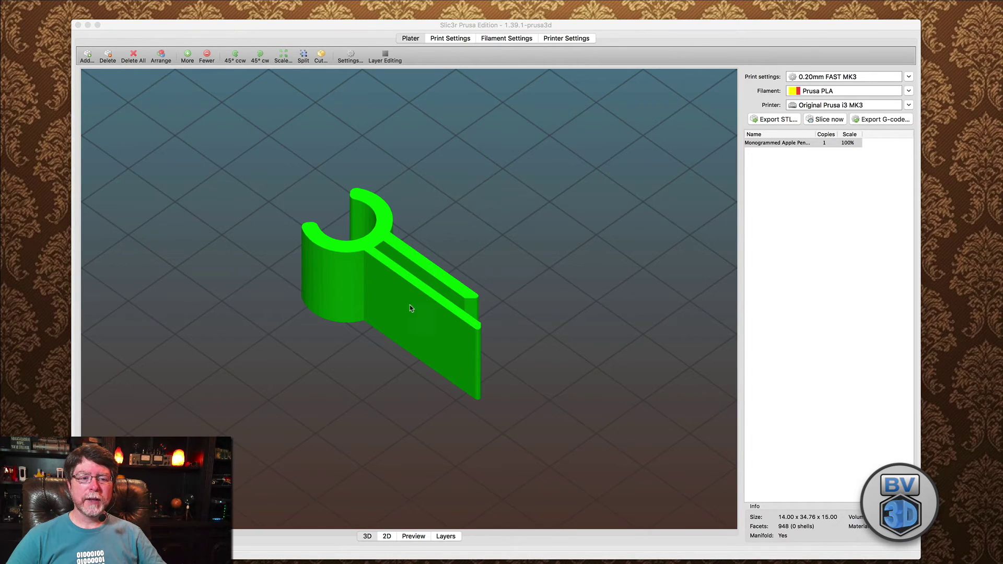
{"action": "left_click_drag", "start_coordinate": [556, 329], "coordinate": [495, 313]}
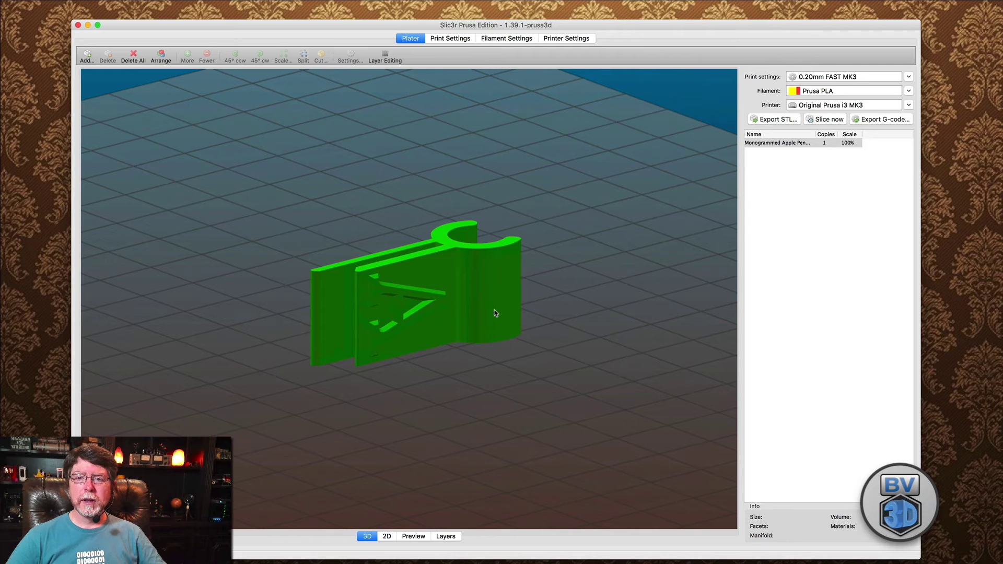
{"action": "left_click", "coordinate": [834, 122]}
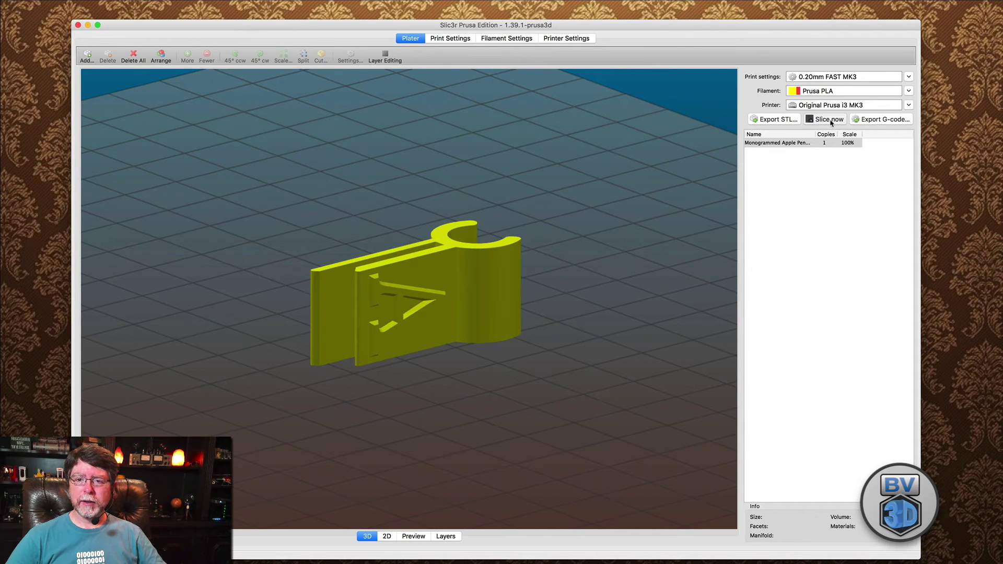
{"action": "left_click", "coordinate": [870, 121]}
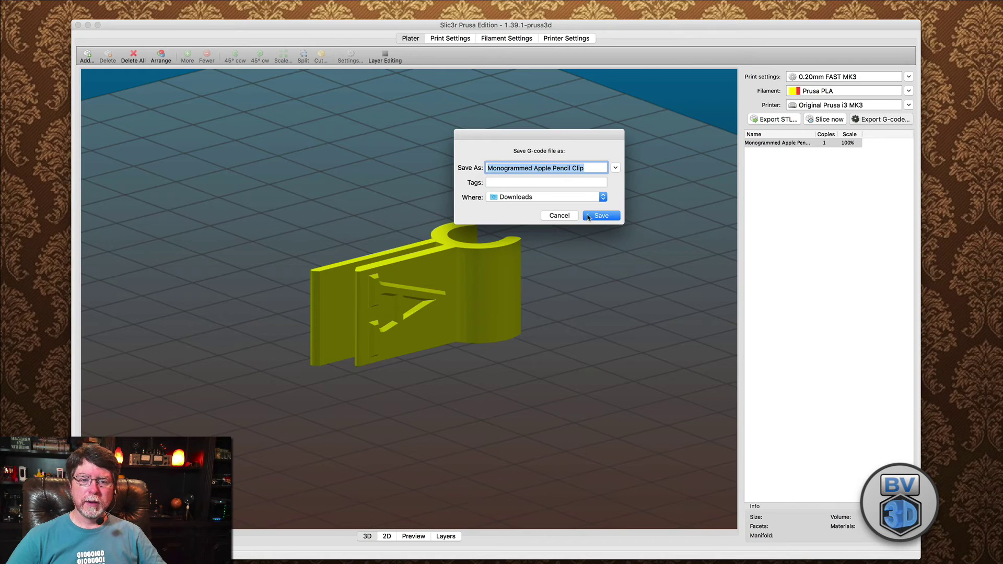
{"action": "left_click", "coordinate": [596, 217]}
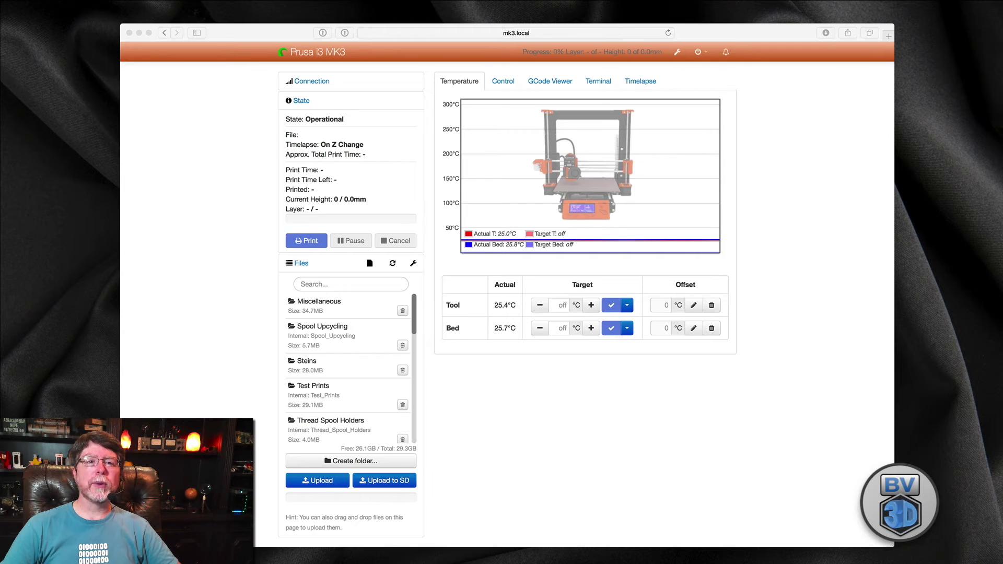
Upload Monogrammed Apple Pencil Clip.gcode, start printing it, and show the Control tab webcam view.
{"action": "left_click_drag", "start_coordinate": [890, 334], "coordinate": [355, 197]}
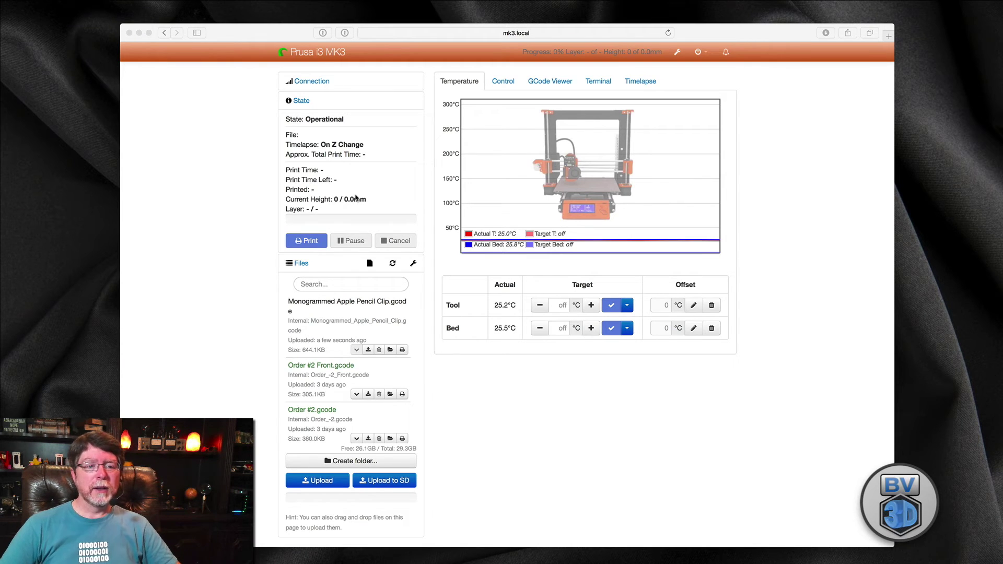
{"action": "left_click", "coordinate": [324, 313]}
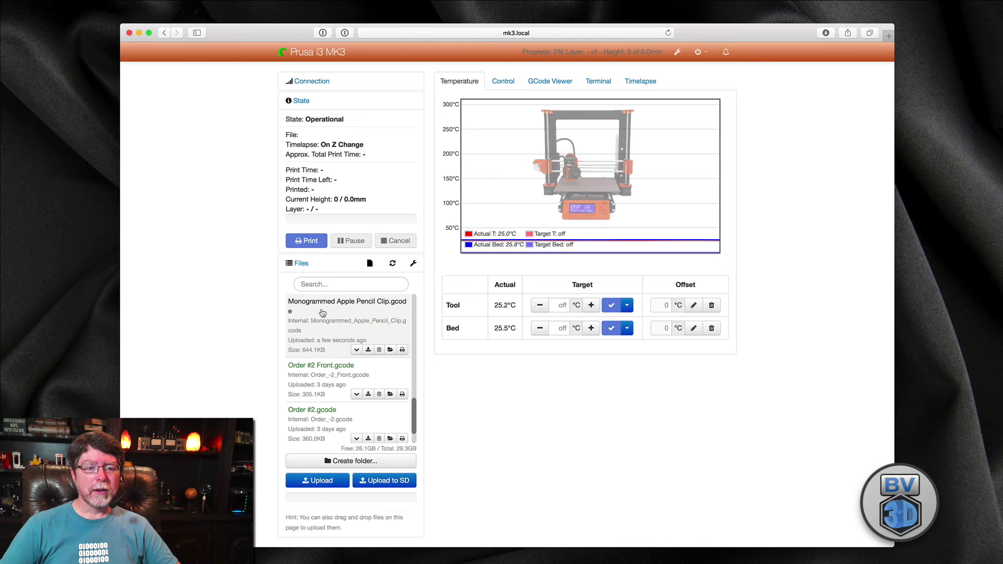
{"action": "left_click", "coordinate": [402, 350]}
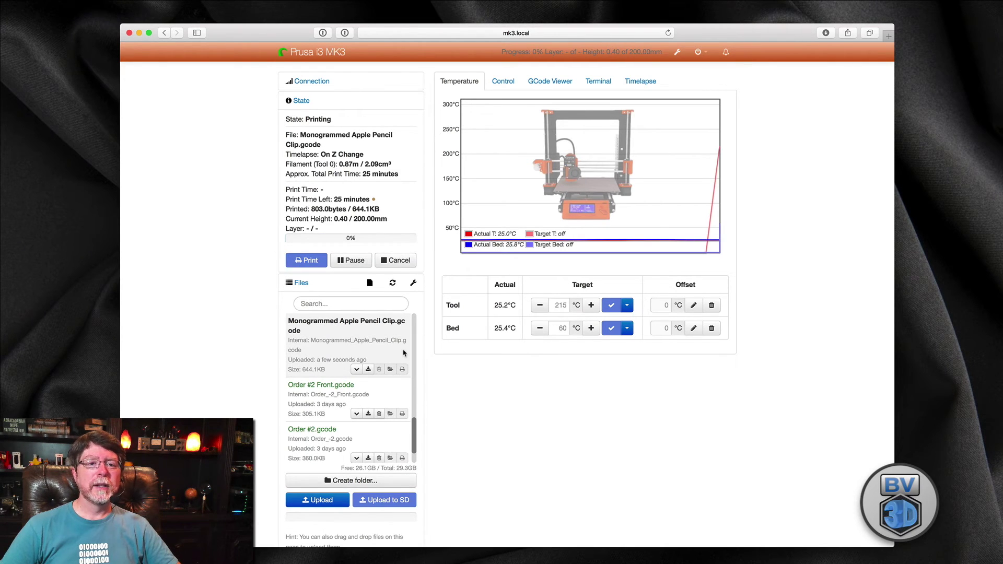
{"action": "left_click", "coordinate": [501, 84]}
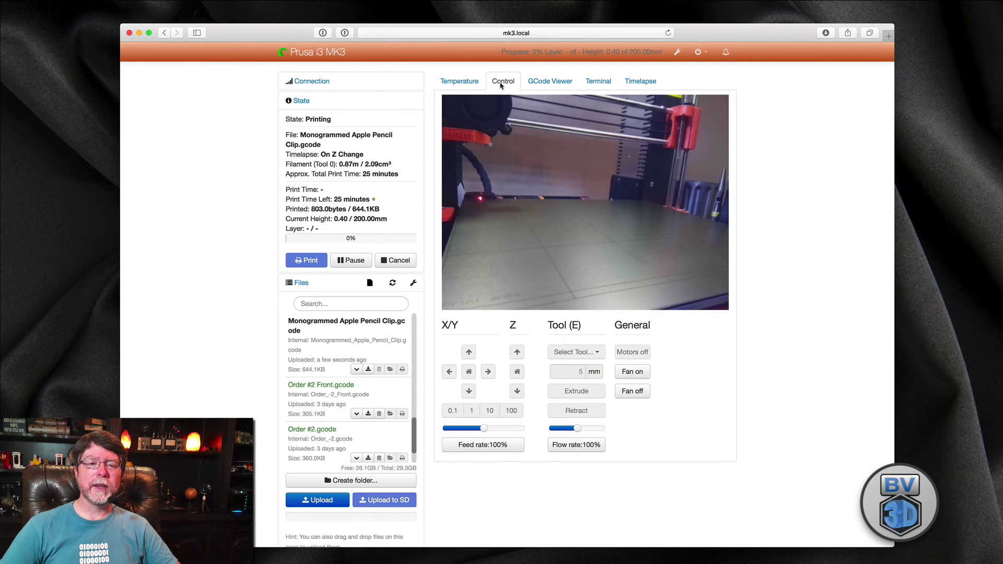